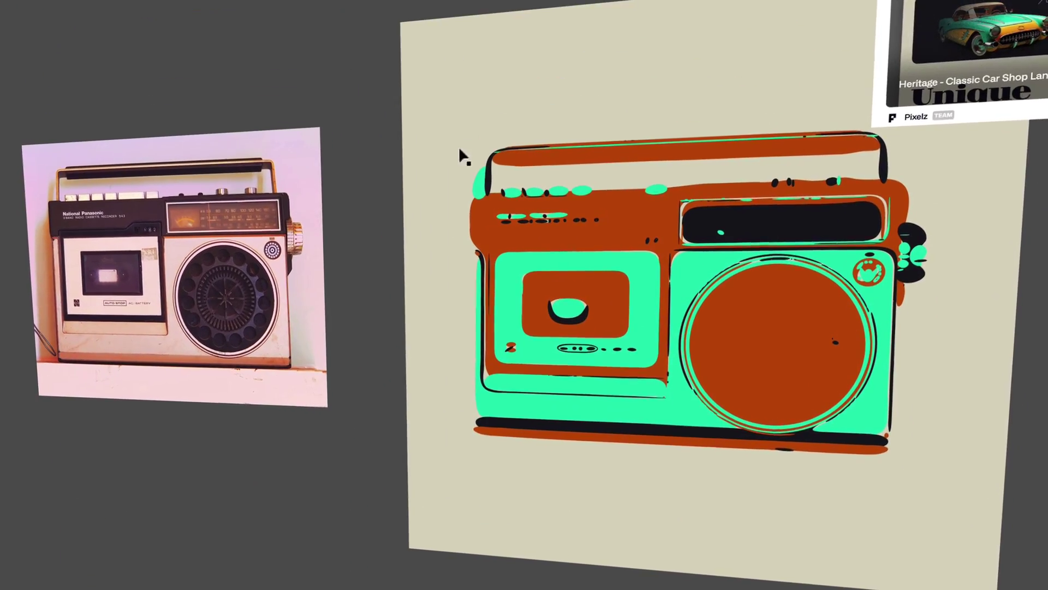
Step: Scroll the example gallery to bring the vectorised French bulldog artwork into view
drag(402, 536, 362, 316)
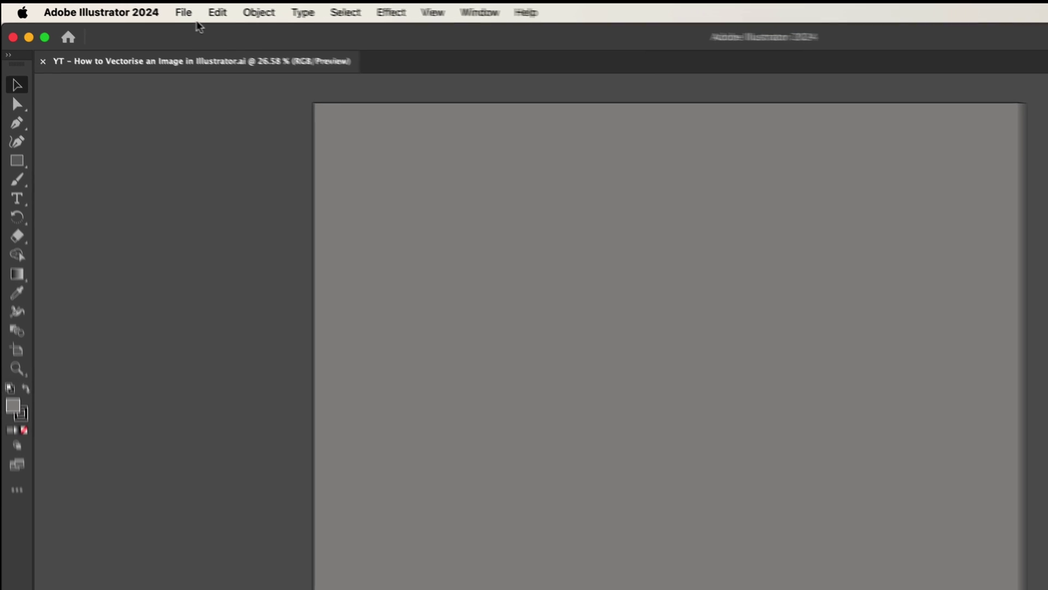
Step: Place the French bulldog and cassette radio photos from Exercise Files onto the artboard
click(126, 6)
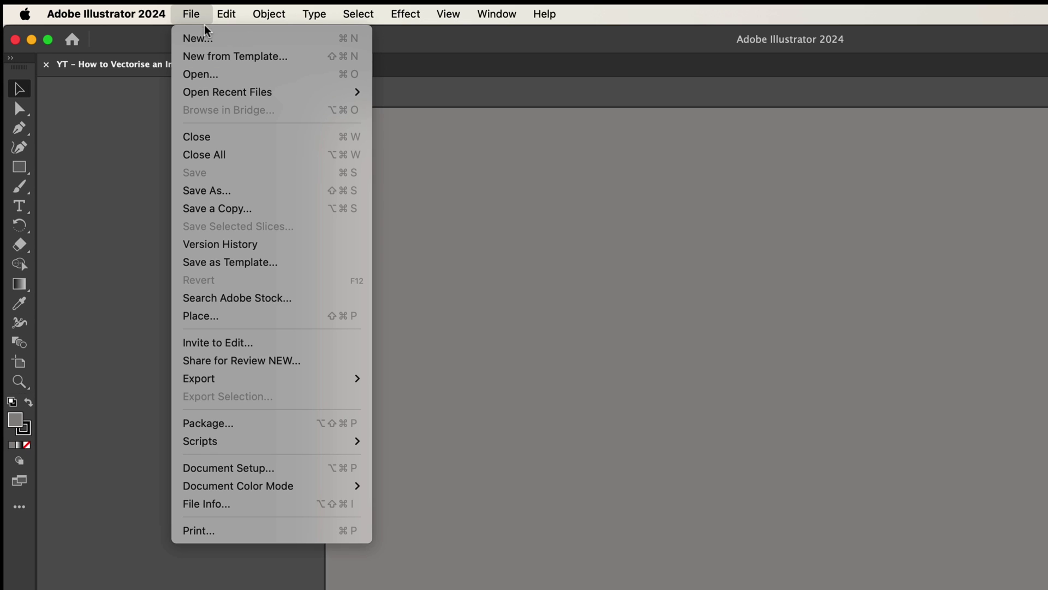
click(194, 317)
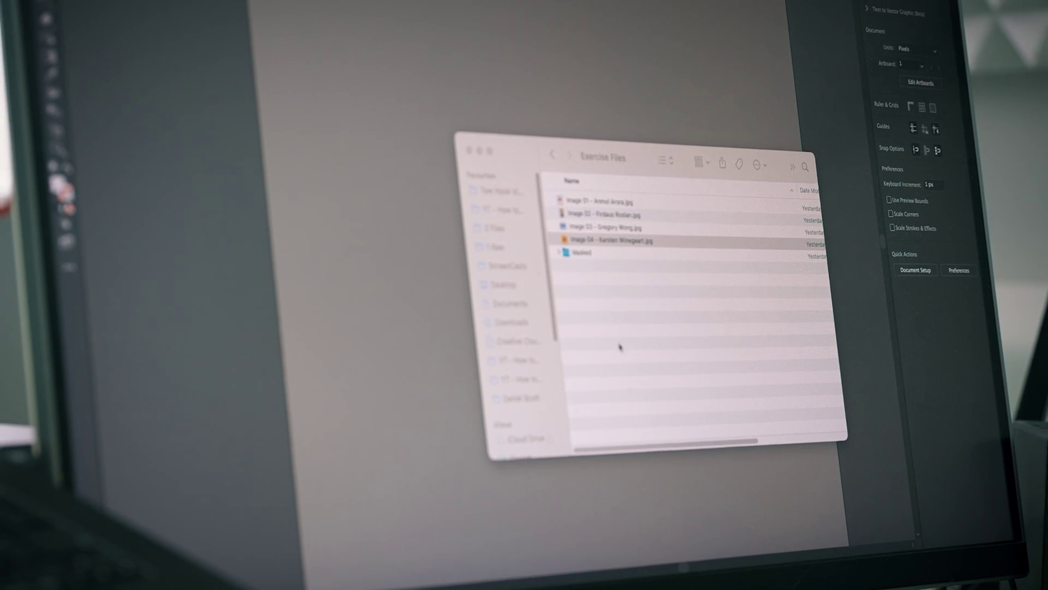
drag(606, 242, 420, 216)
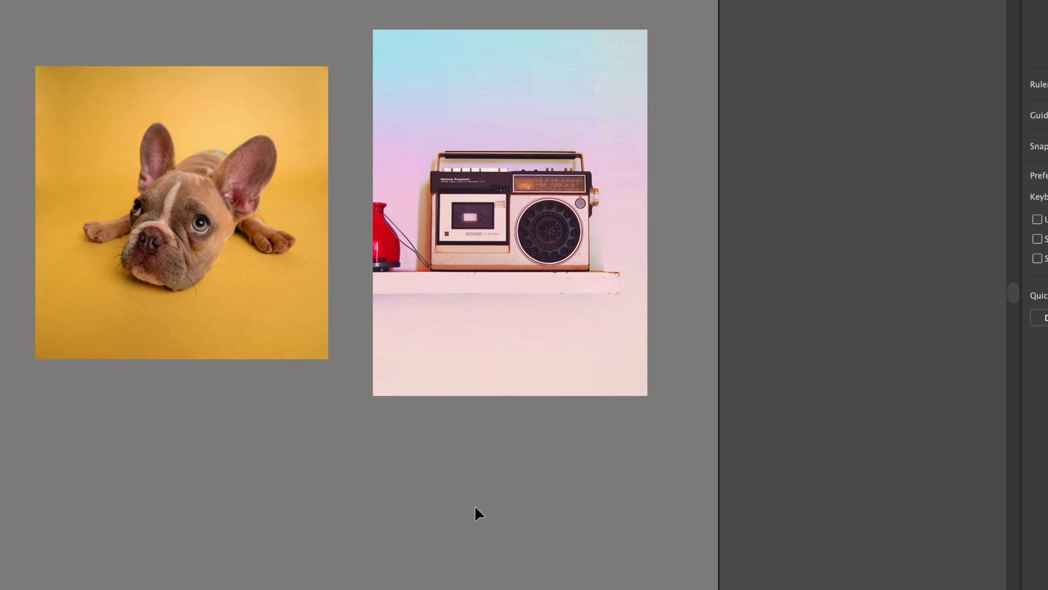
Step: Image Trace the French bulldog photo with the 6 Colors preset and zoom in on the result
click(226, 278)
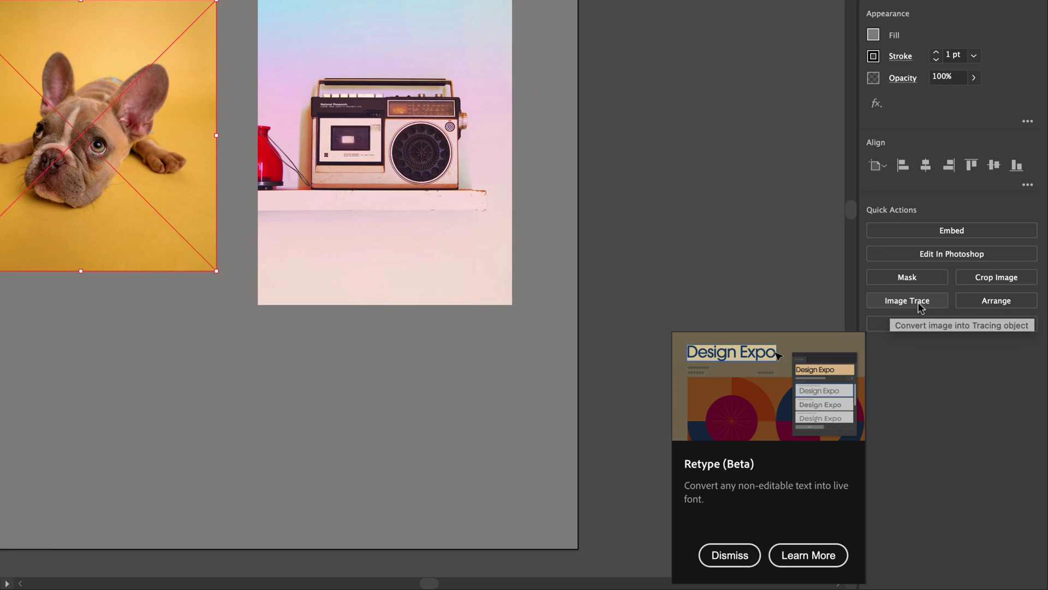
click(889, 302)
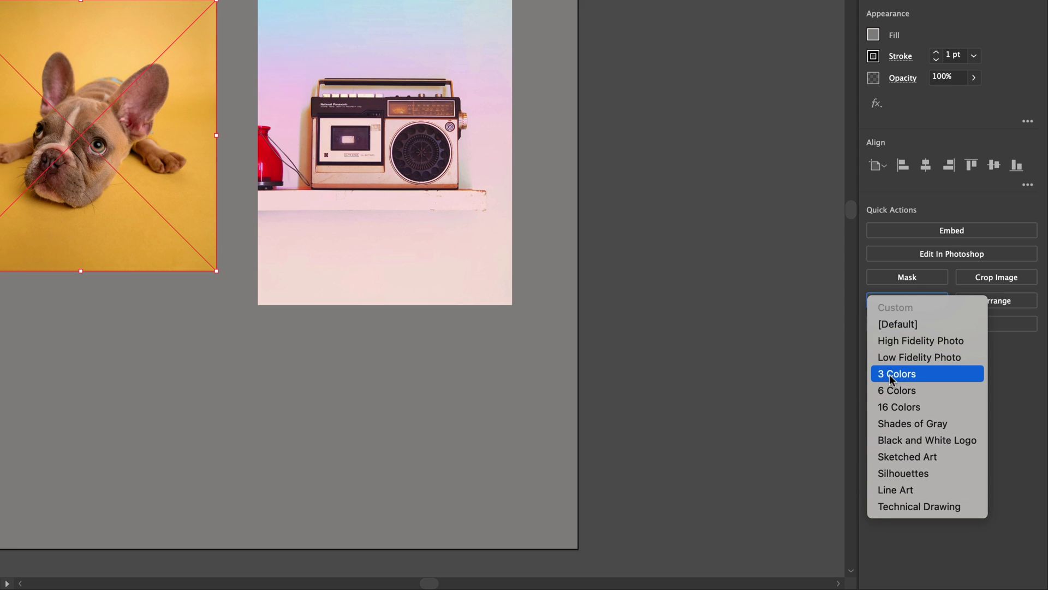
click(893, 391)
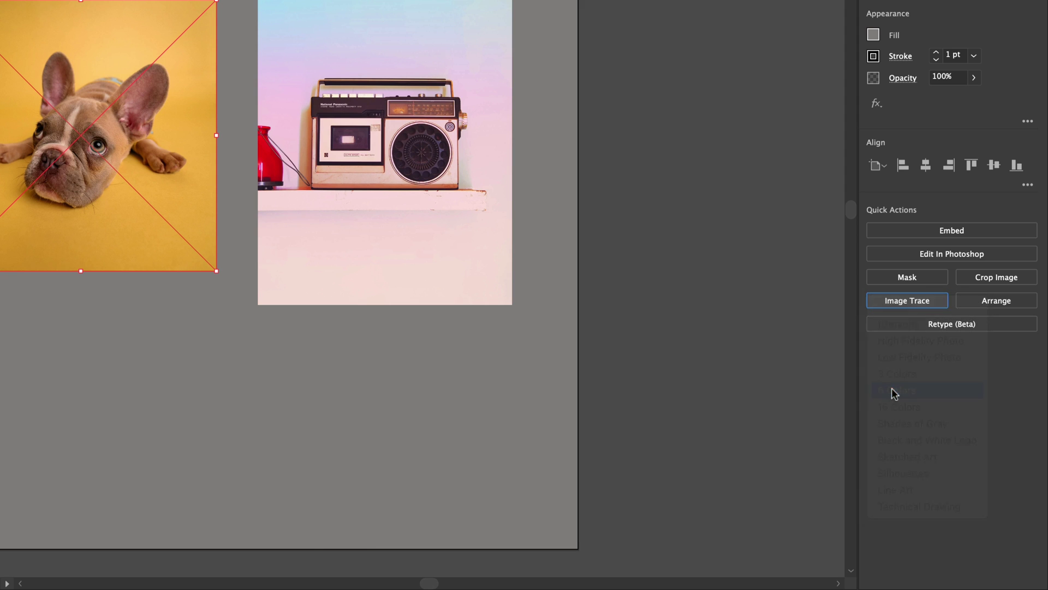
key(super+equal)
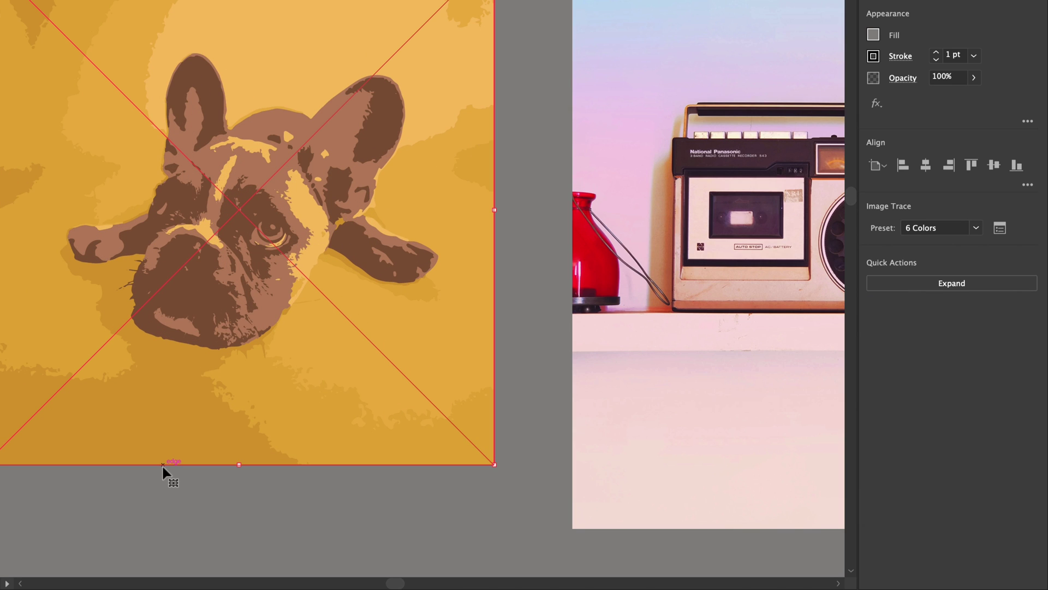
shift+click(586, 433)
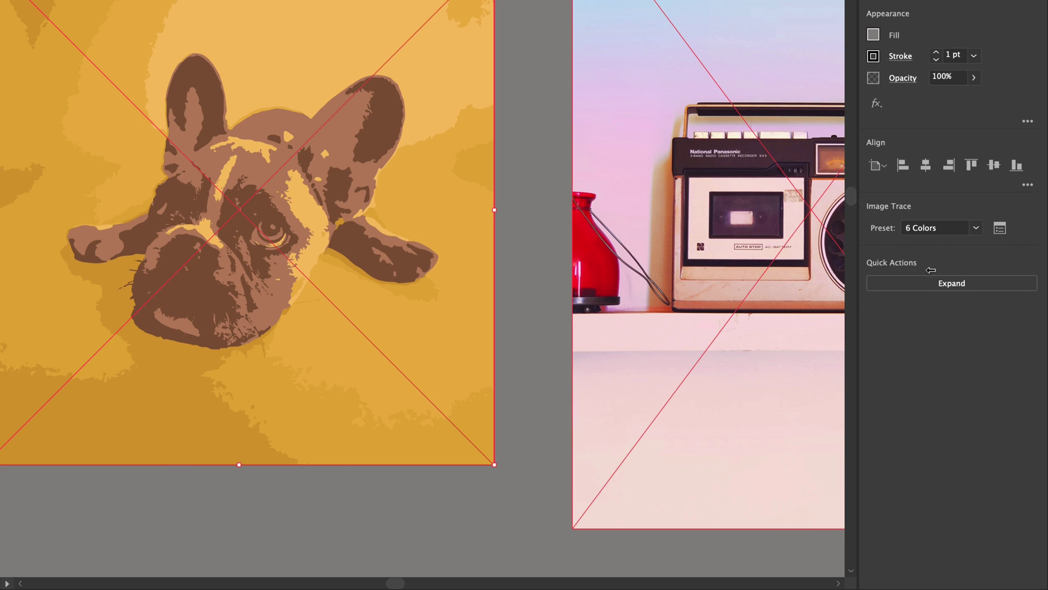
click(1000, 229)
Step: Set the bulldog trace's Colors value to 10 in the Image Trace panel
click(1000, 228)
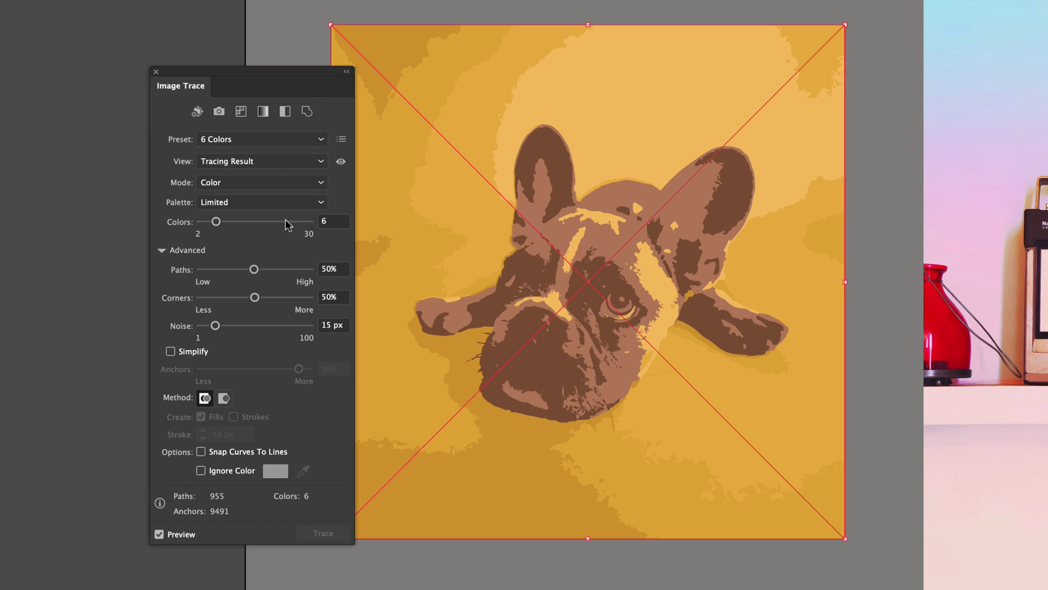
click(332, 221)
double_click(332, 222)
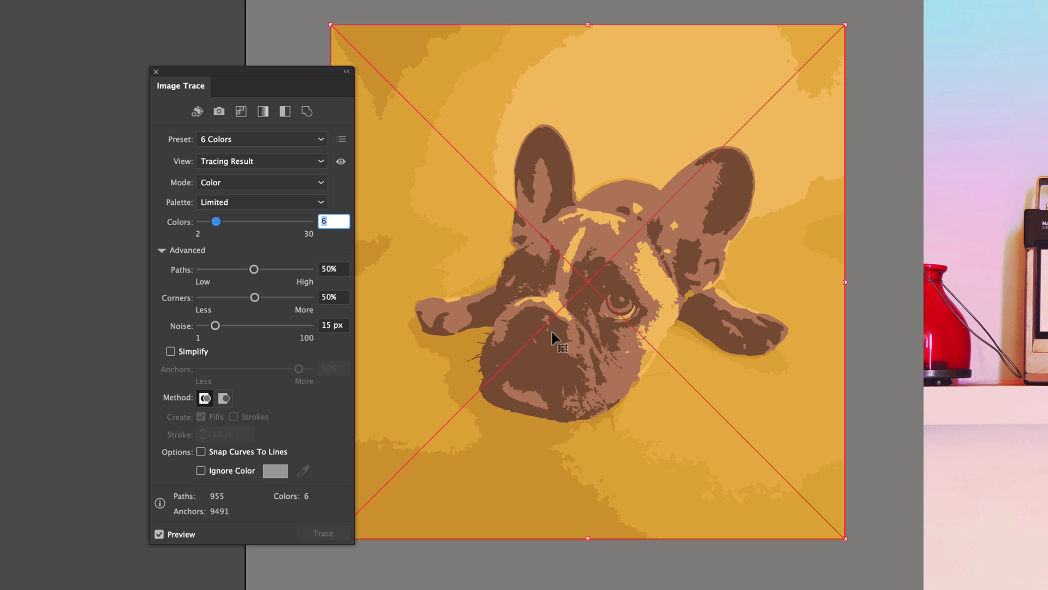
text(10)
key(Tab)
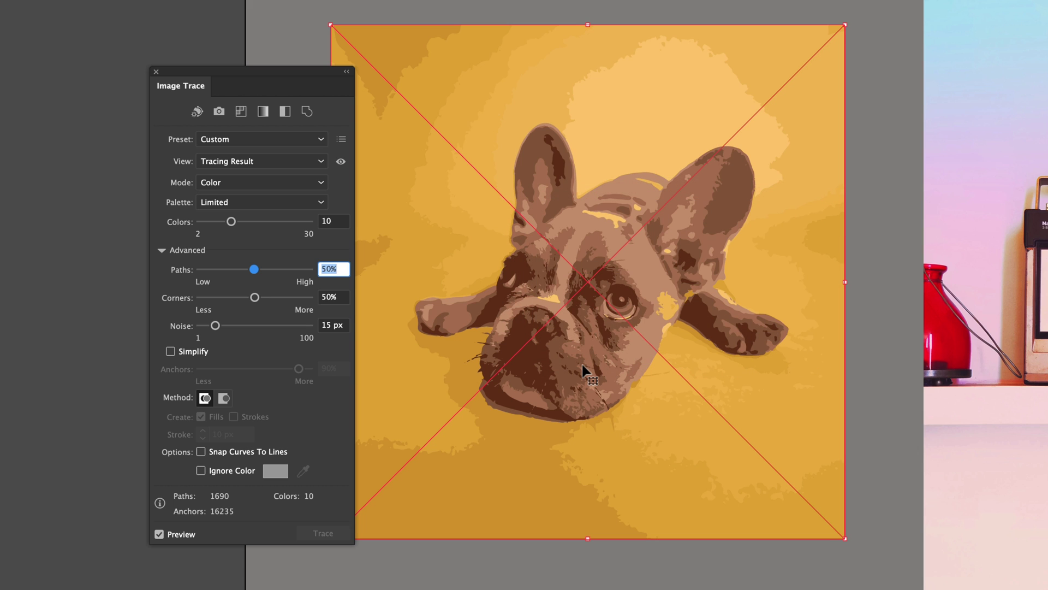
Step: Trace the cassette radio photo with the 3 Colors preset, then change the colour count to 4
click(1004, 322)
drag(1004, 322, 530, 319)
click(800, 324)
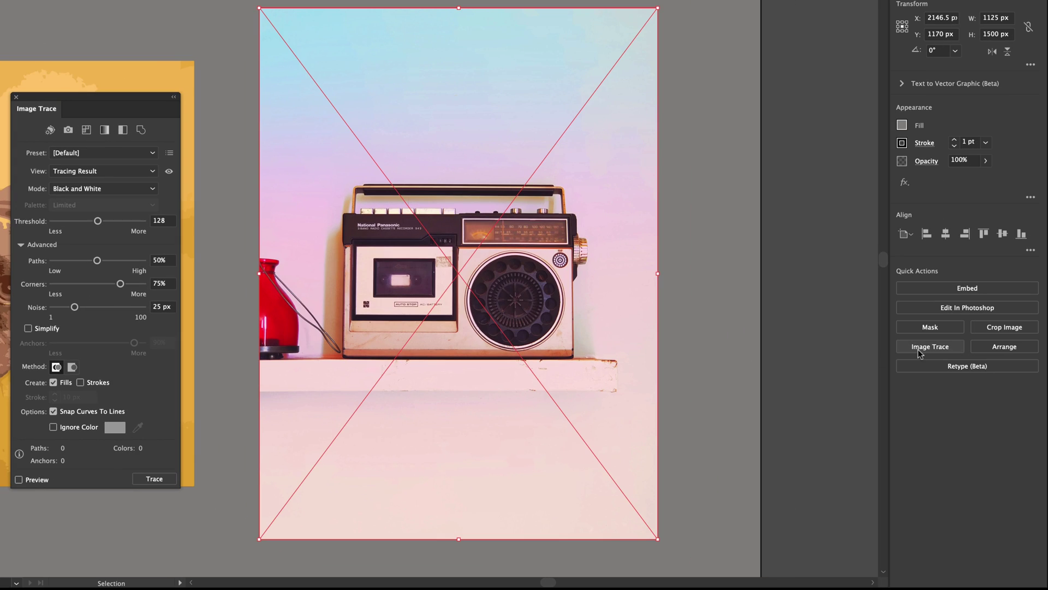
click(919, 349)
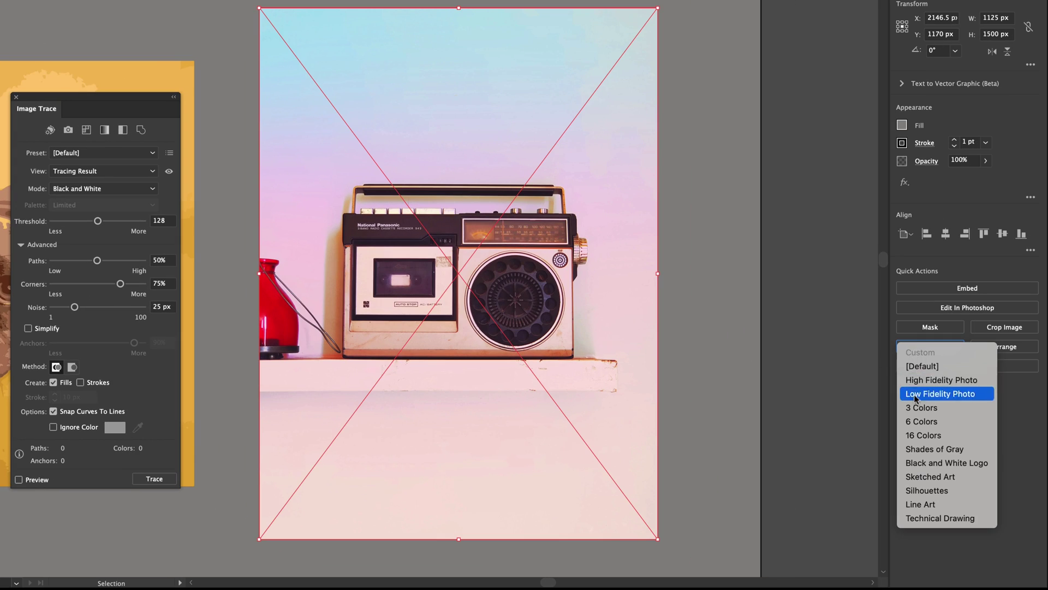
click(928, 420)
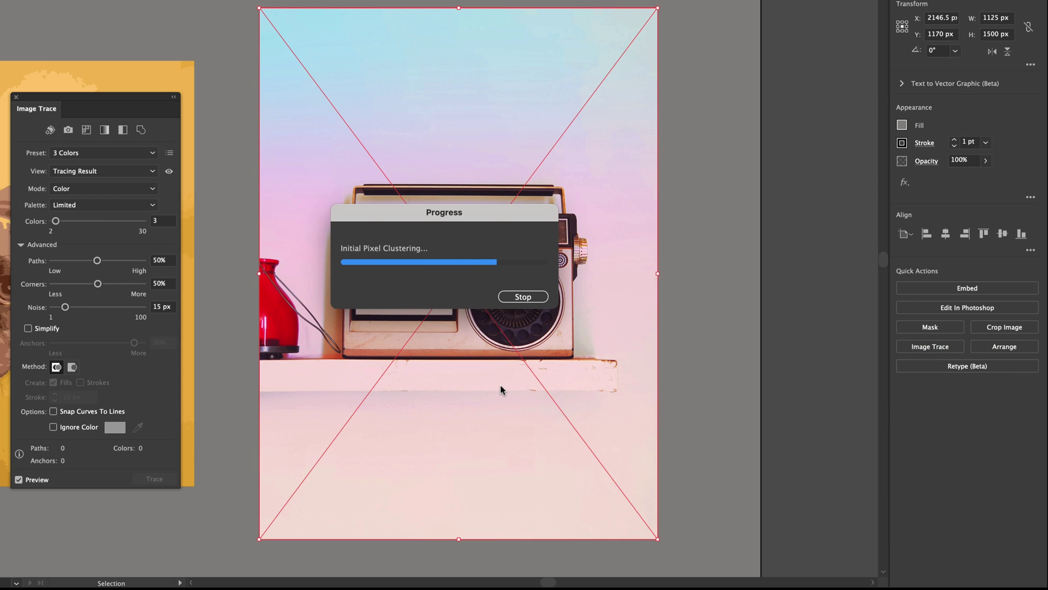
click(159, 223)
text(4)
key(Return)
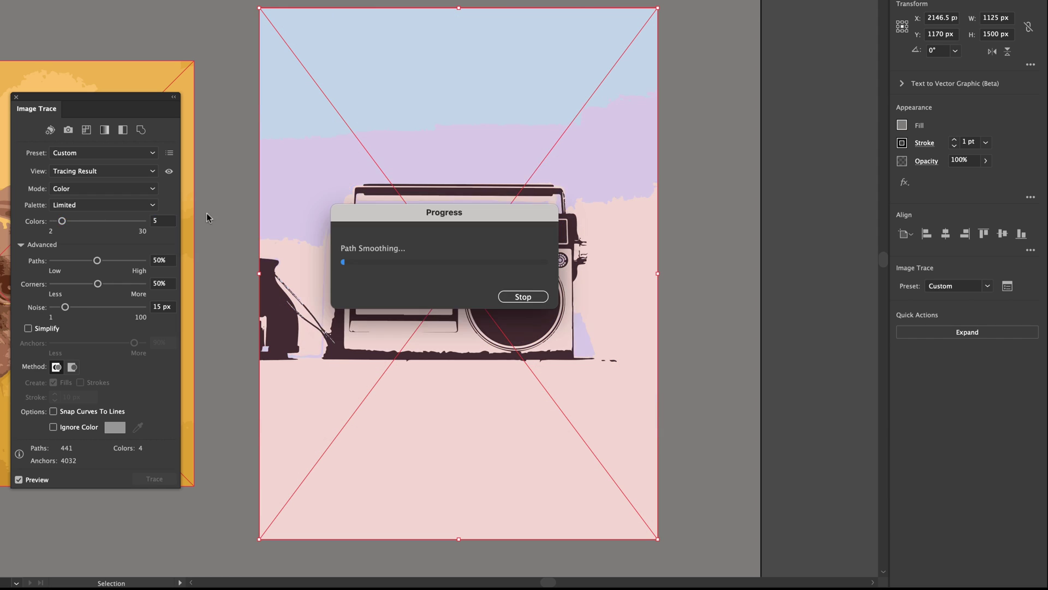
Step: Switch the cassette trace to Black and White mode with a threshold of 139
click(224, 235)
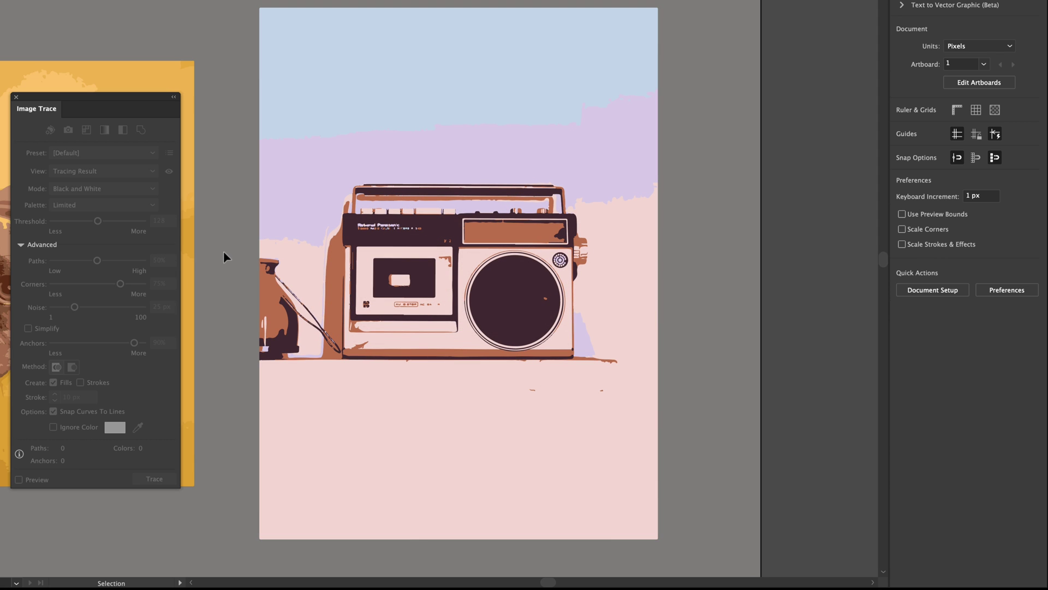
key(ctrl+a)
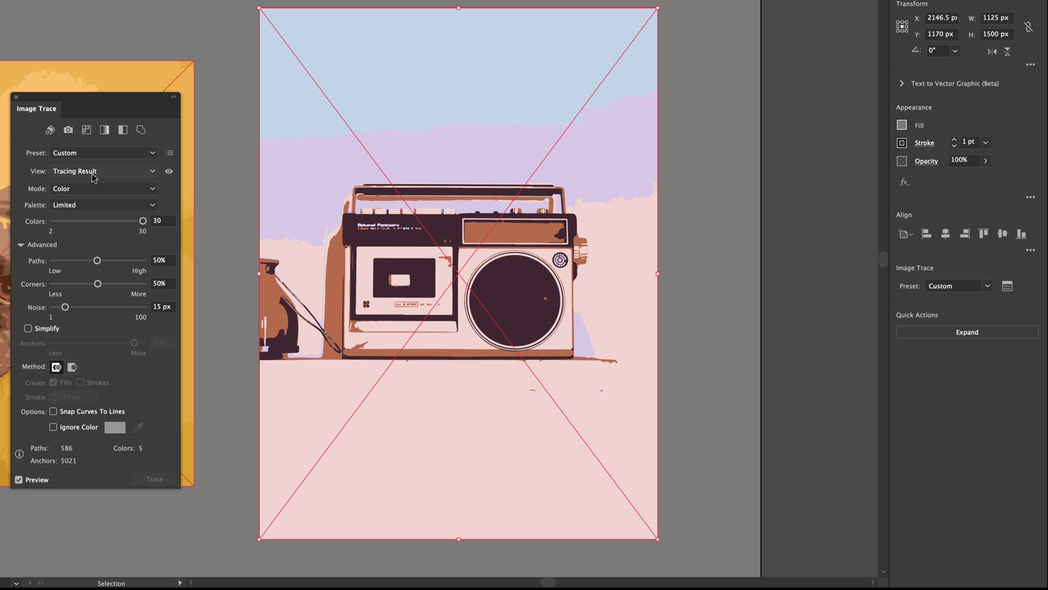
click(302, 220)
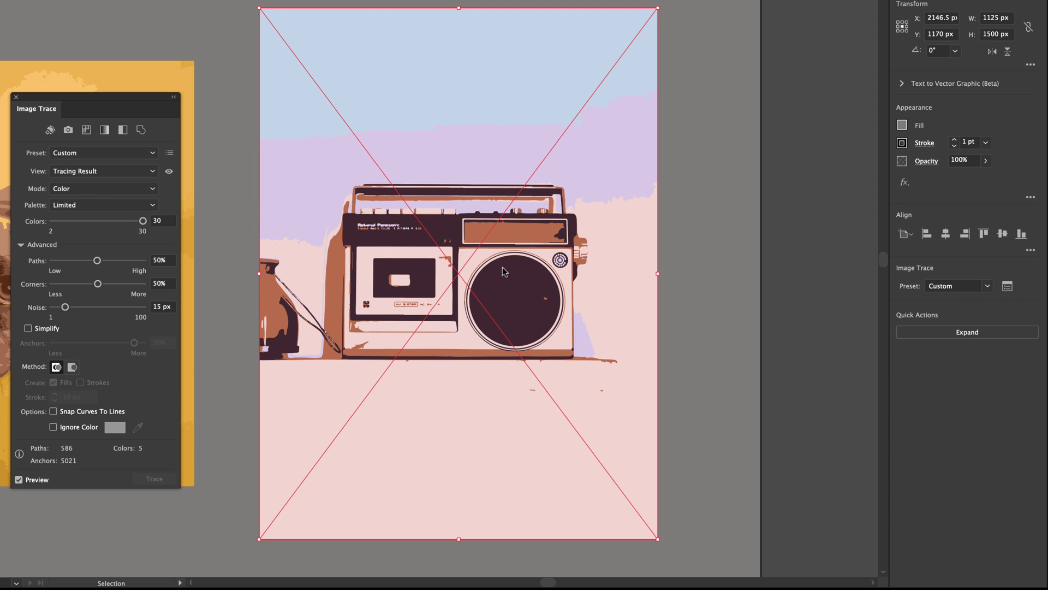
click(94, 190)
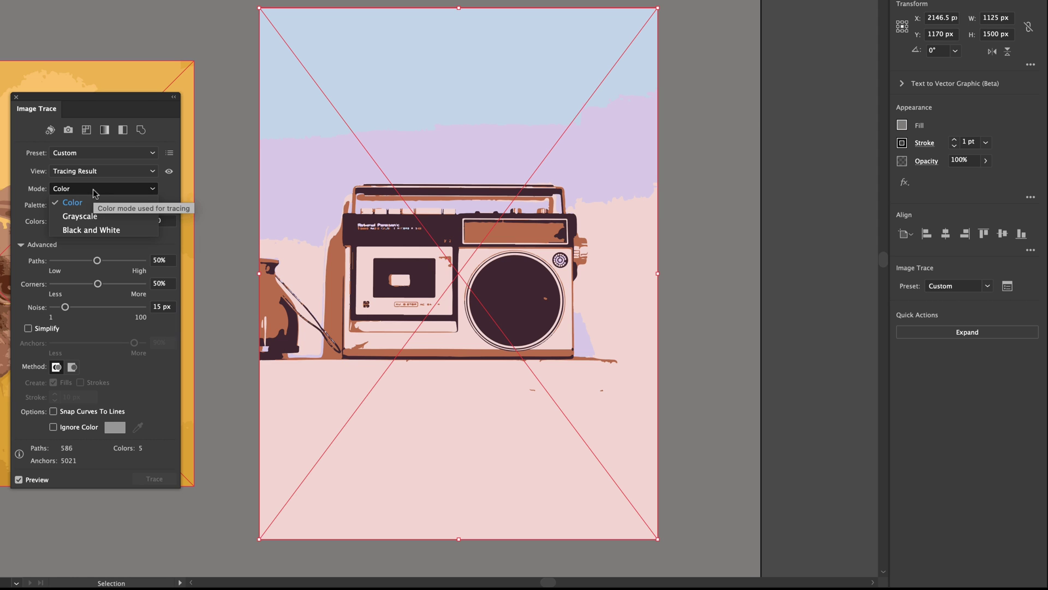
click(76, 230)
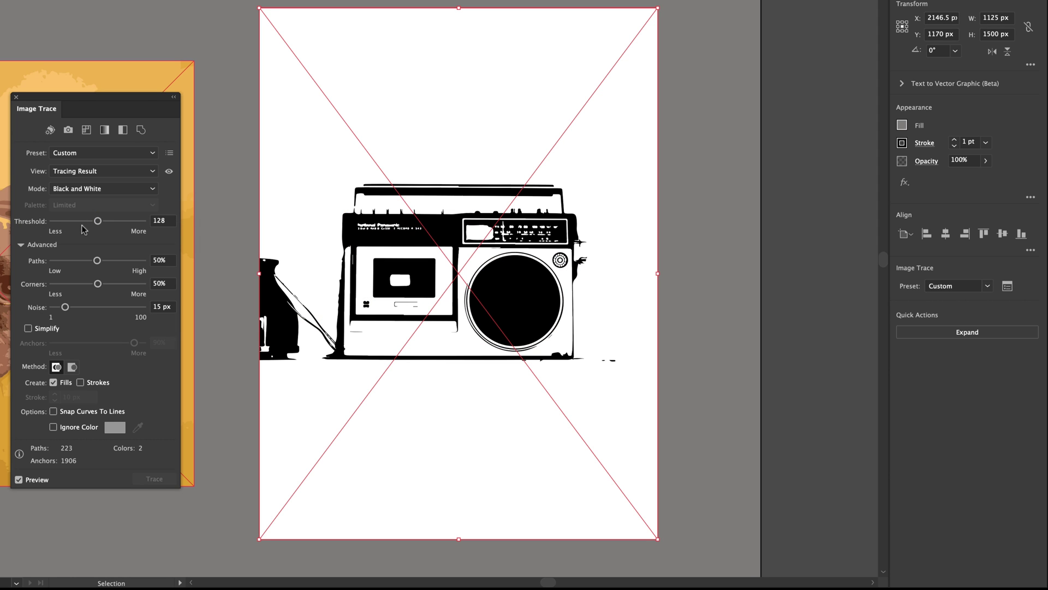
mouse_move(97, 221)
mouse_down()
mouse_move(77, 221)
mouse_move(127, 223)
mouse_move(102, 225)
mouse_up()
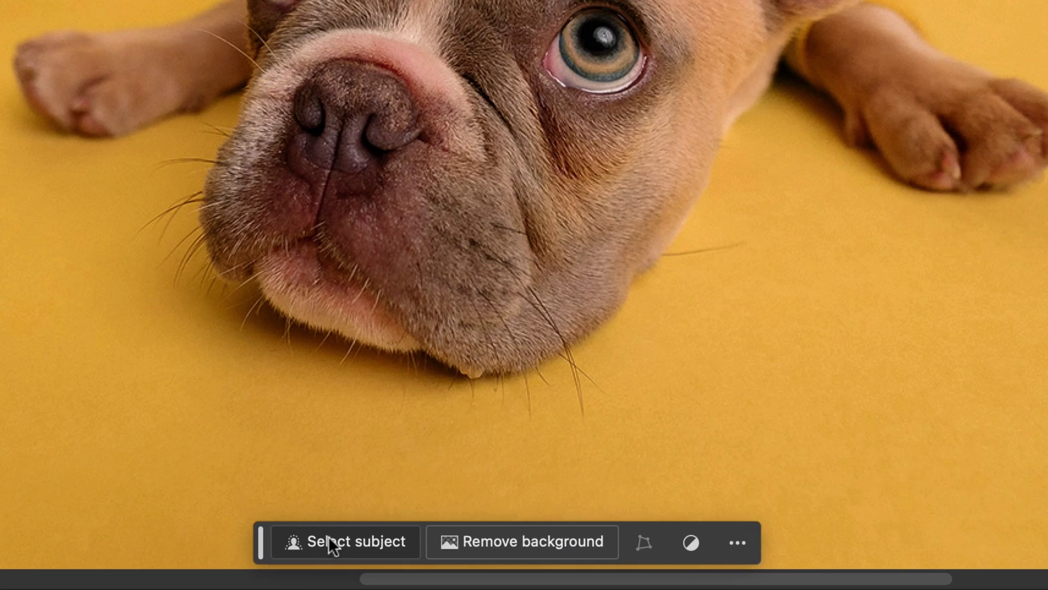
Step: Cut the bulldog out with Select Subject and a layer mask, then Quick Export as PNG
click(373, 568)
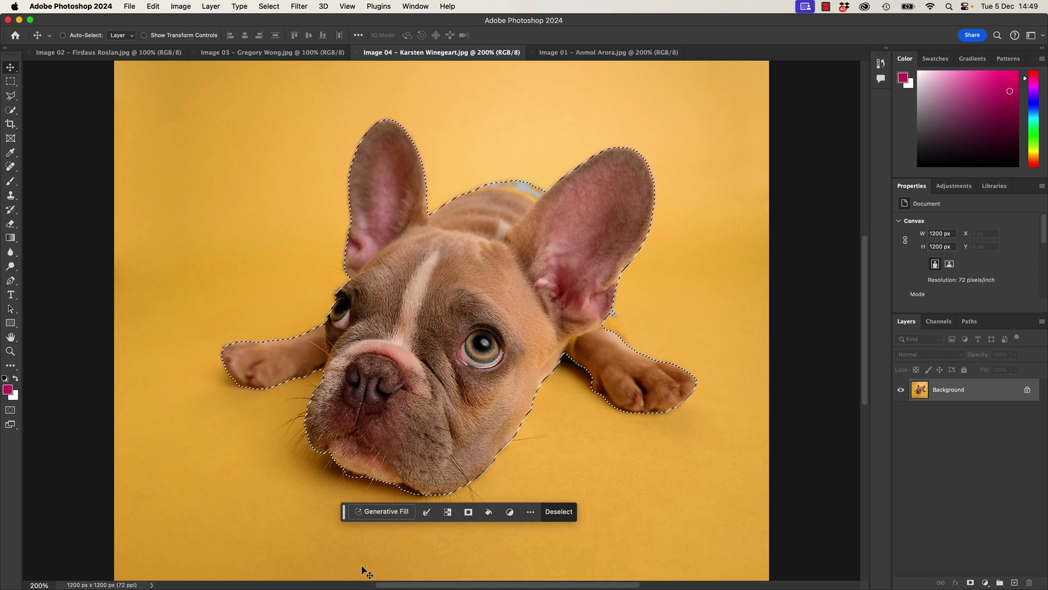
click(468, 511)
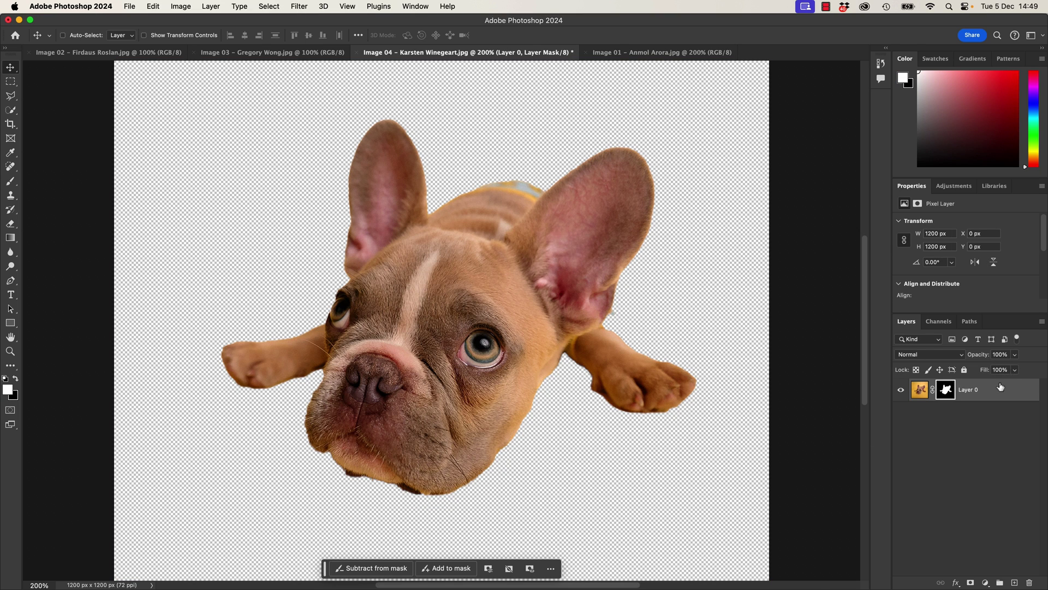
right_click(968, 395)
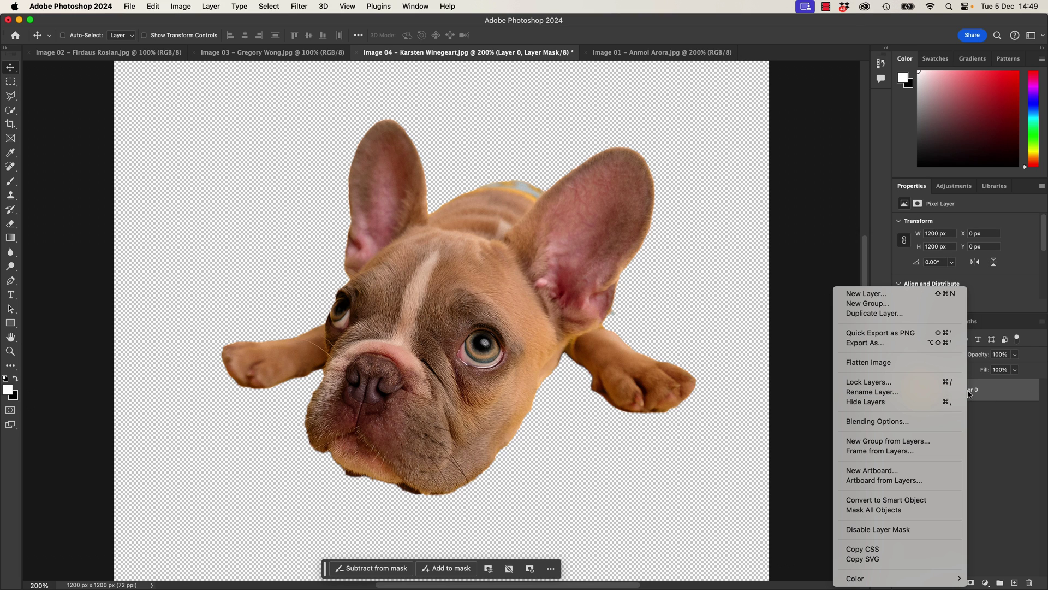
click(891, 334)
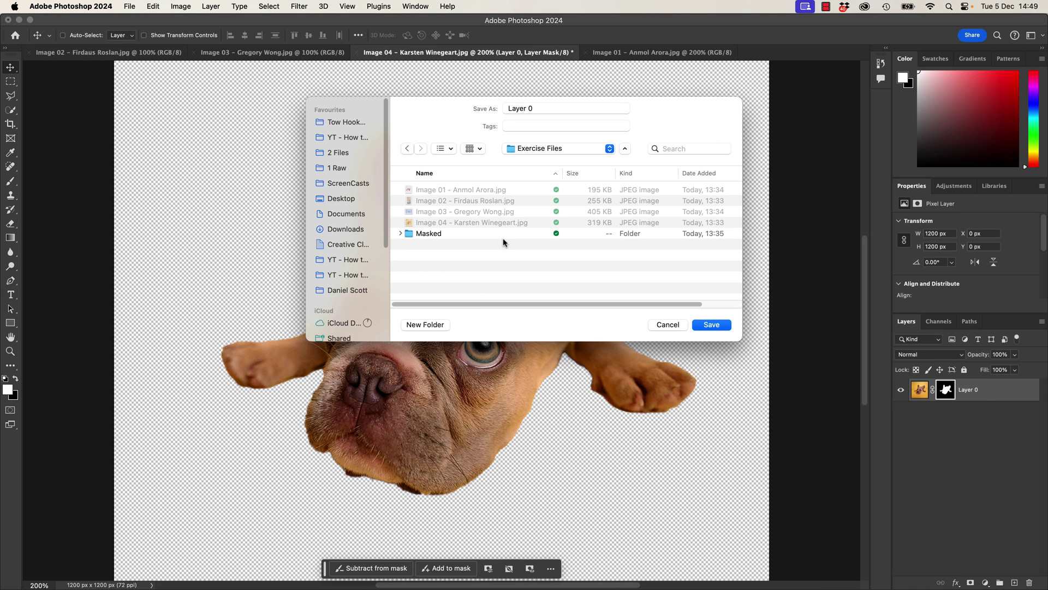
click(399, 236)
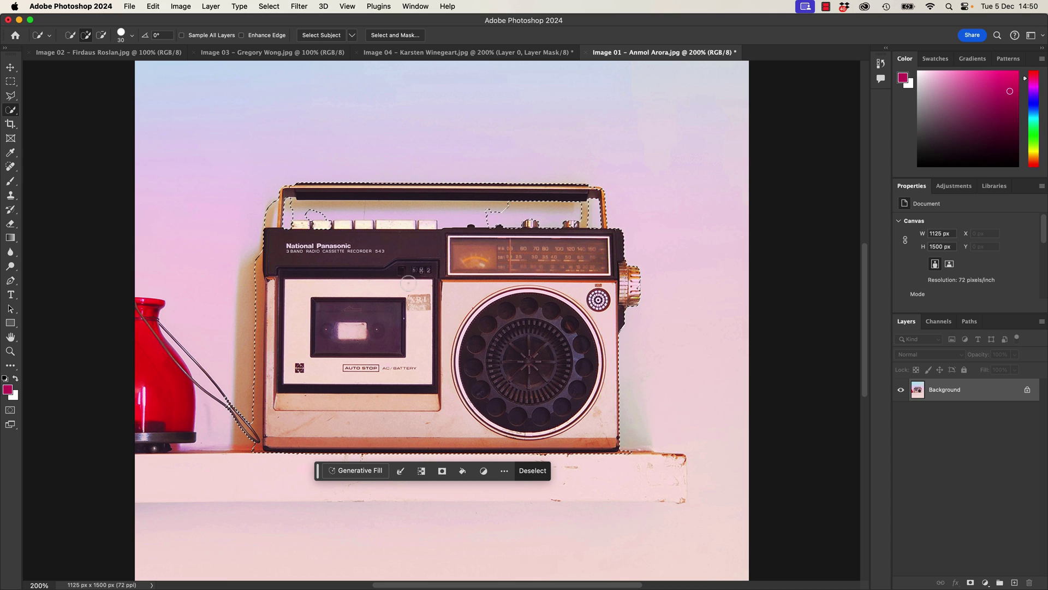
Step: Refine the radio selection with Quick Selection, subtracting around the handle, buttons and left shadow
right_click(7, 113)
click(49, 119)
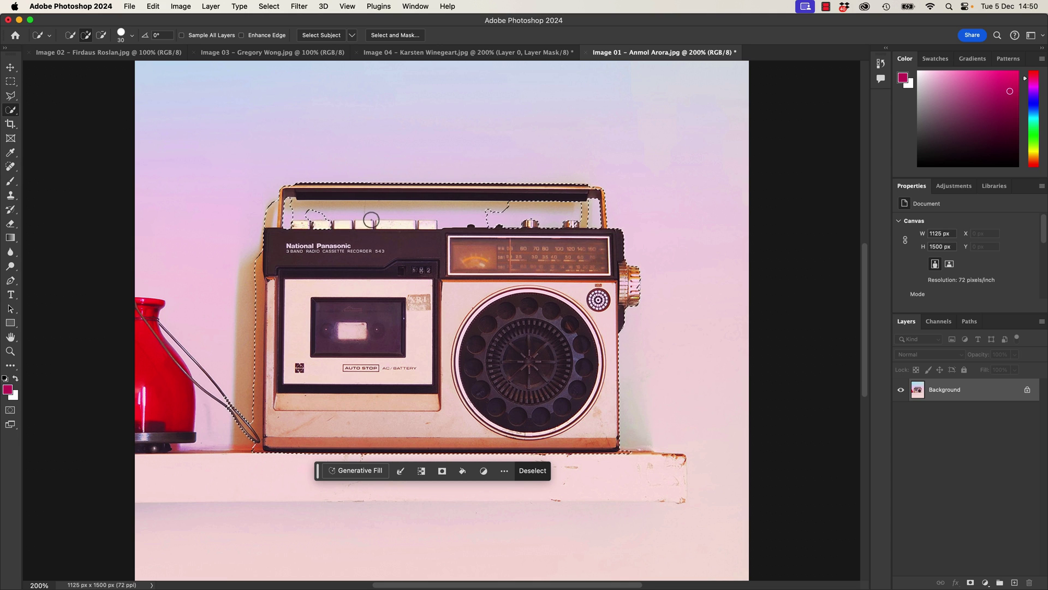
key(alt)
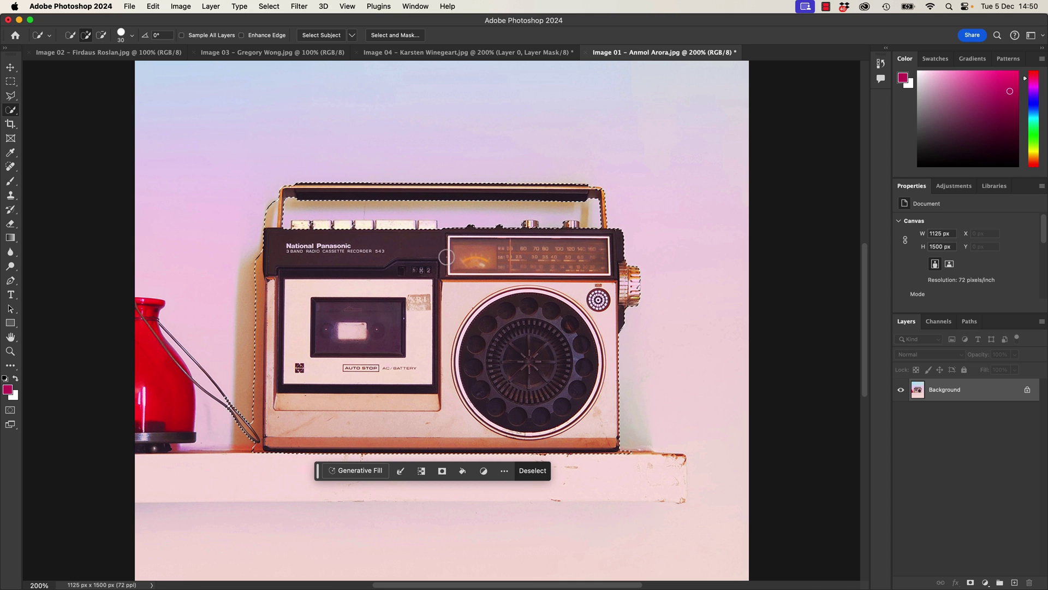
drag(304, 232, 366, 232)
key(alt)
mouse_move(249, 296)
mouse_down()
mouse_move(249, 261)
mouse_move(249, 338)
mouse_up()
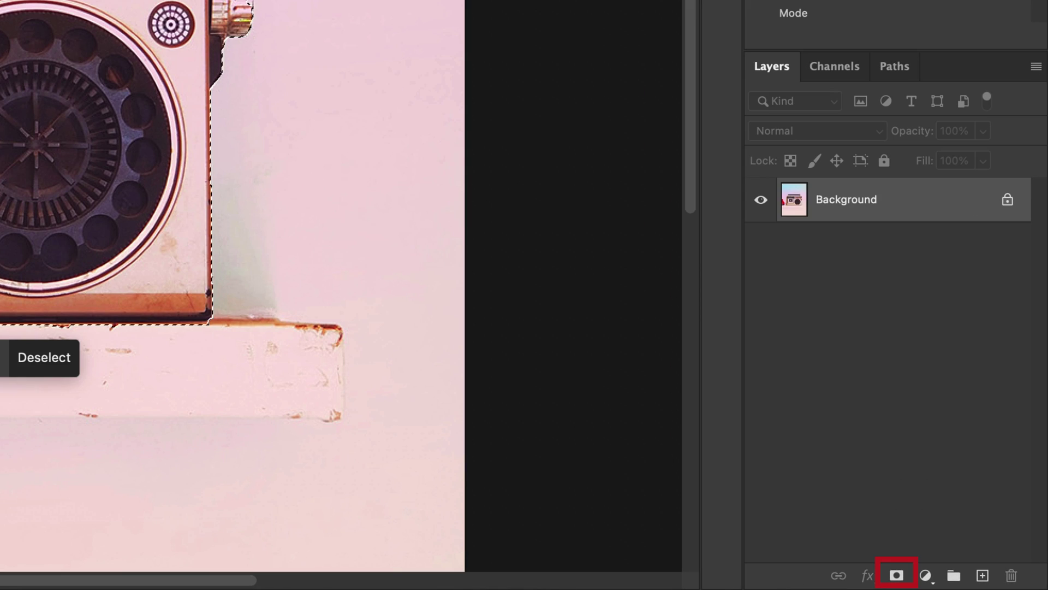
Step: Mask the radio from its background and export the layer as PNG
click(970, 583)
right_click(879, 203)
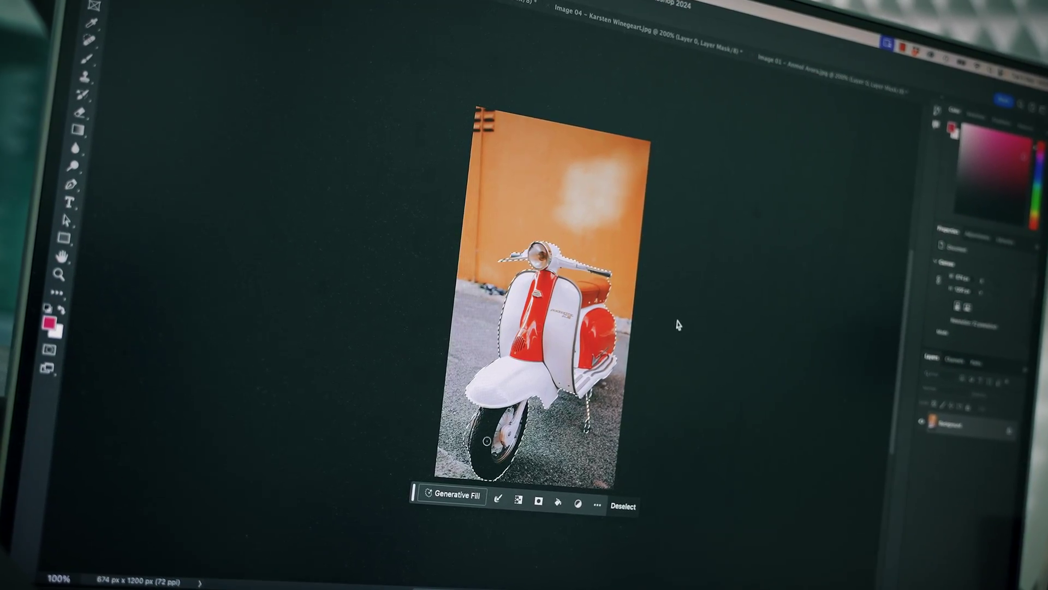
key(ctrl+plus)
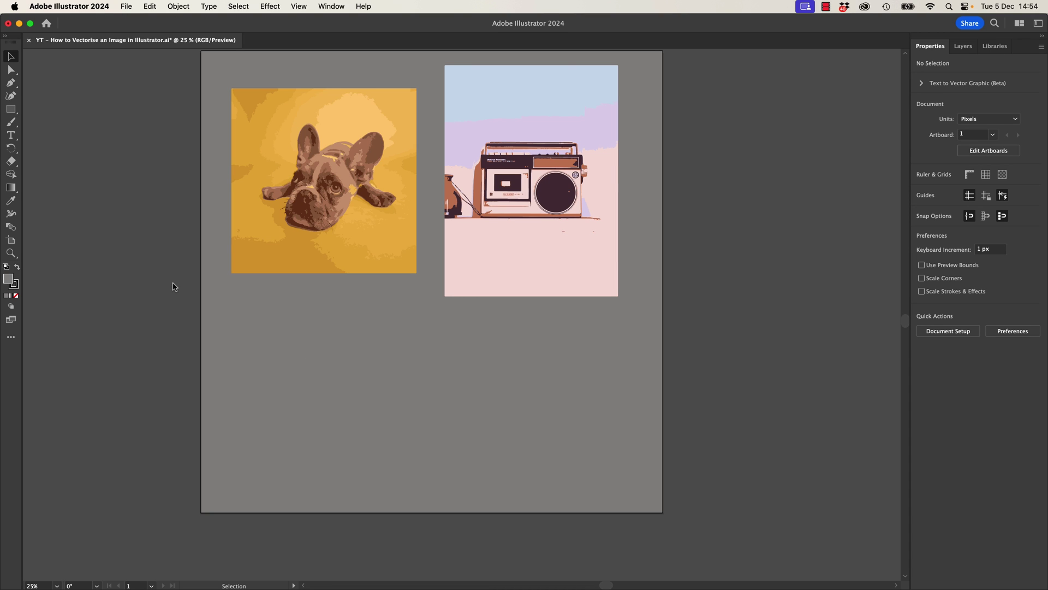
Step: Place the masked bulldog and cassette radio PNG cut-outs on the artboard below the earlier traces
key(super+Tab)
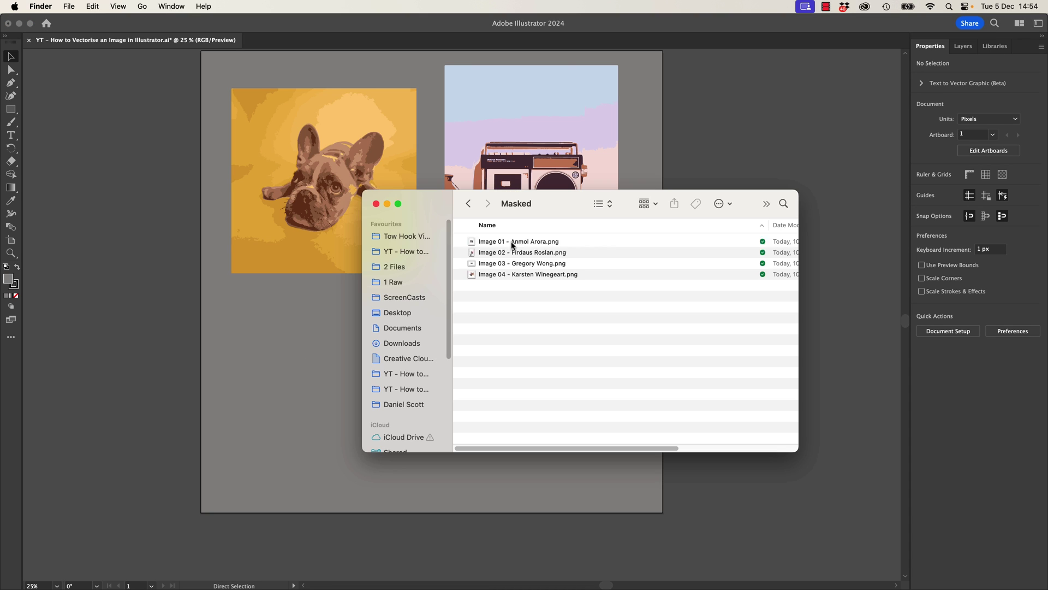
super+click(511, 274)
drag(511, 252, 261, 394)
click(299, 365)
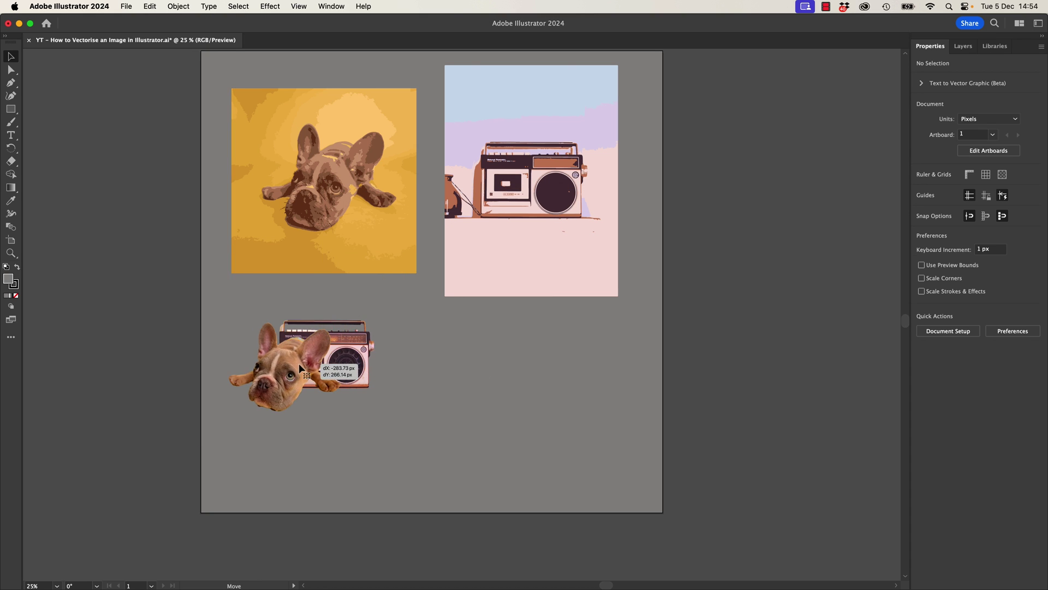
click(590, 386)
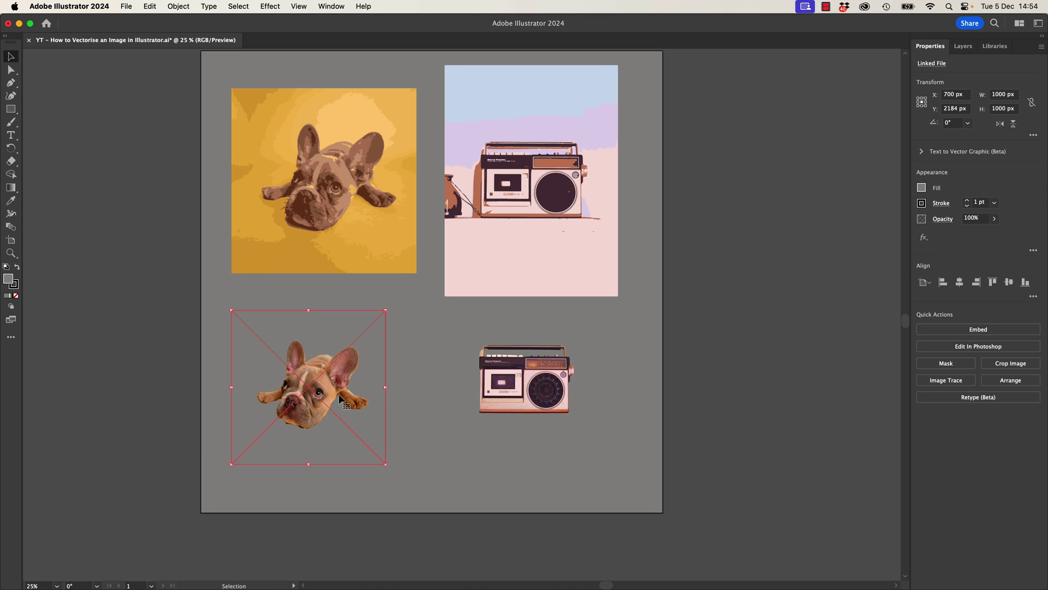
click(942, 383)
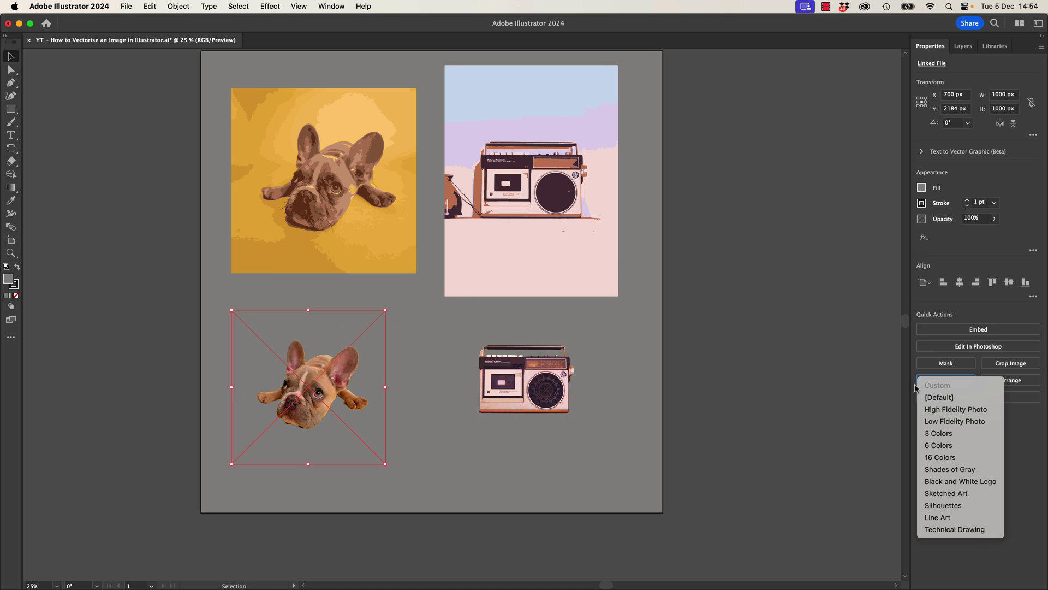
Step: Trace the dog cut-out with 6 Colors and tick Ignore Color to drop its white background
click(941, 445)
key(super+equal)
click(1013, 327)
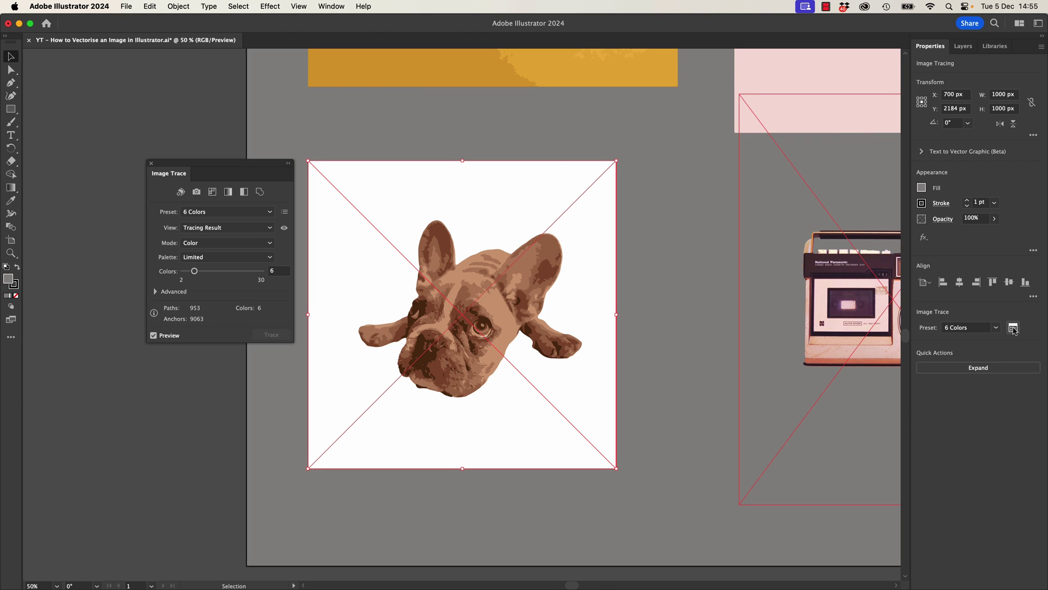
click(154, 292)
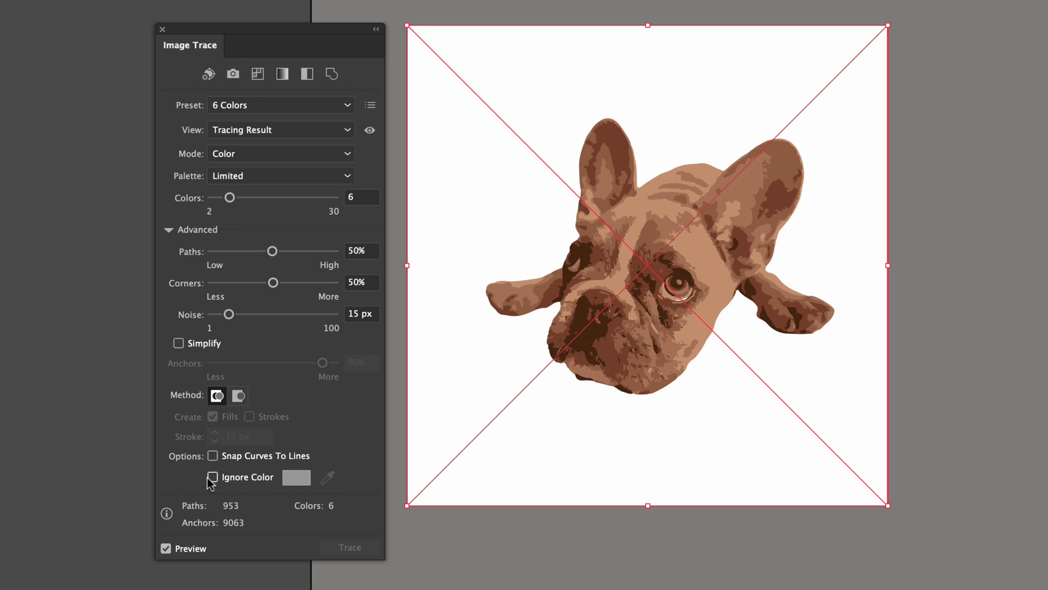
click(212, 477)
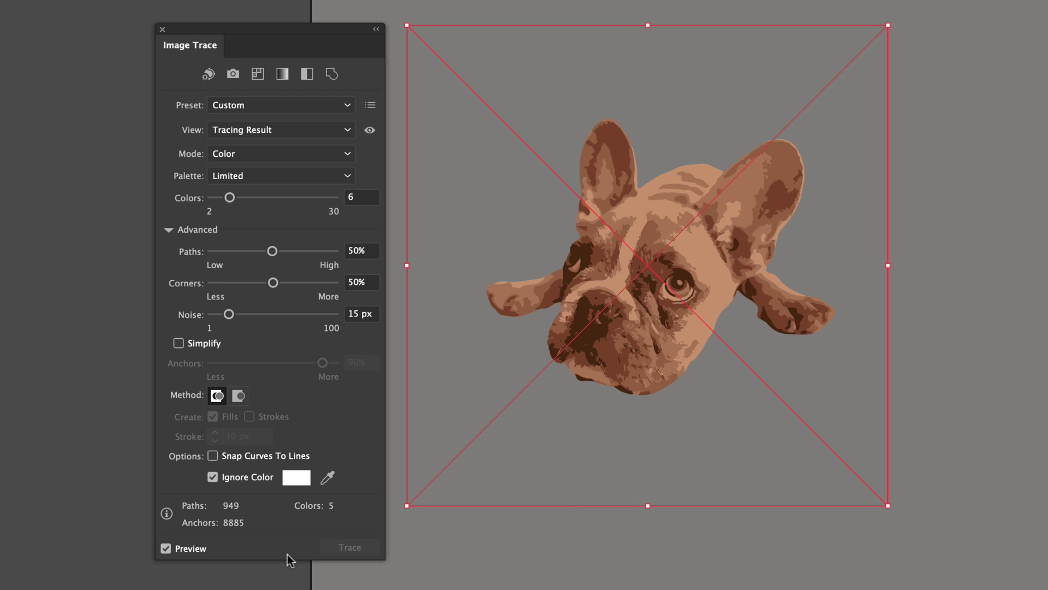
Step: Raise the dog trace to 10 colours, lower the Paths slider and set Corners to minimum
click(367, 204)
text(10)
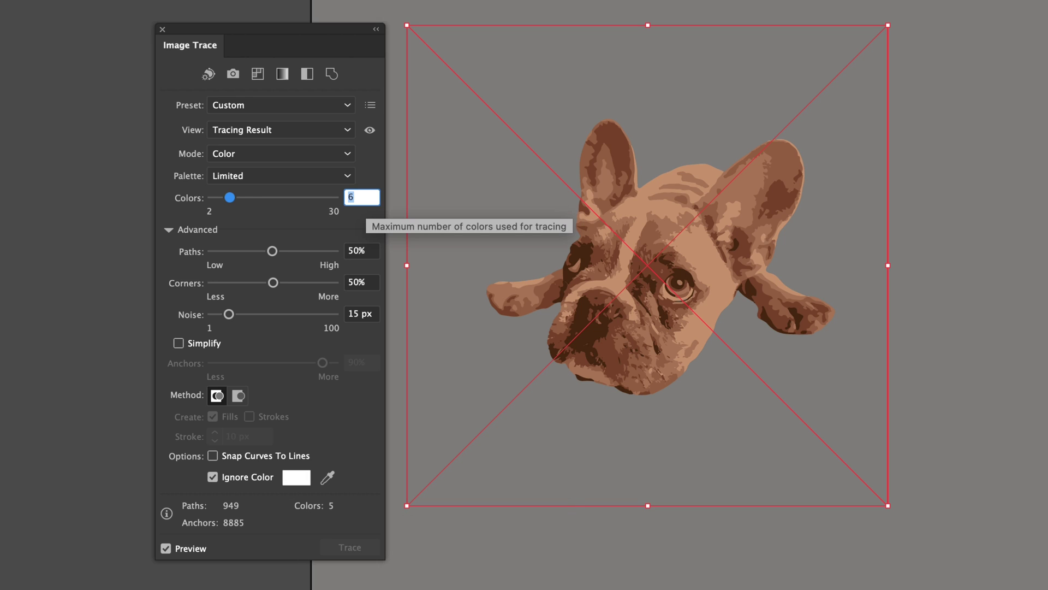
key(Tab)
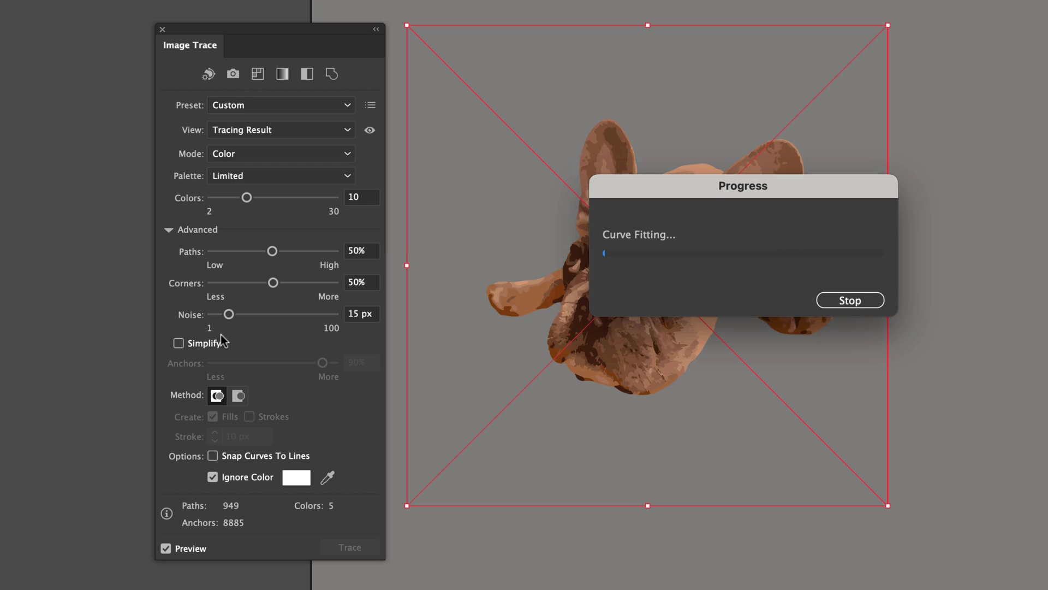
drag(272, 252, 124, 338)
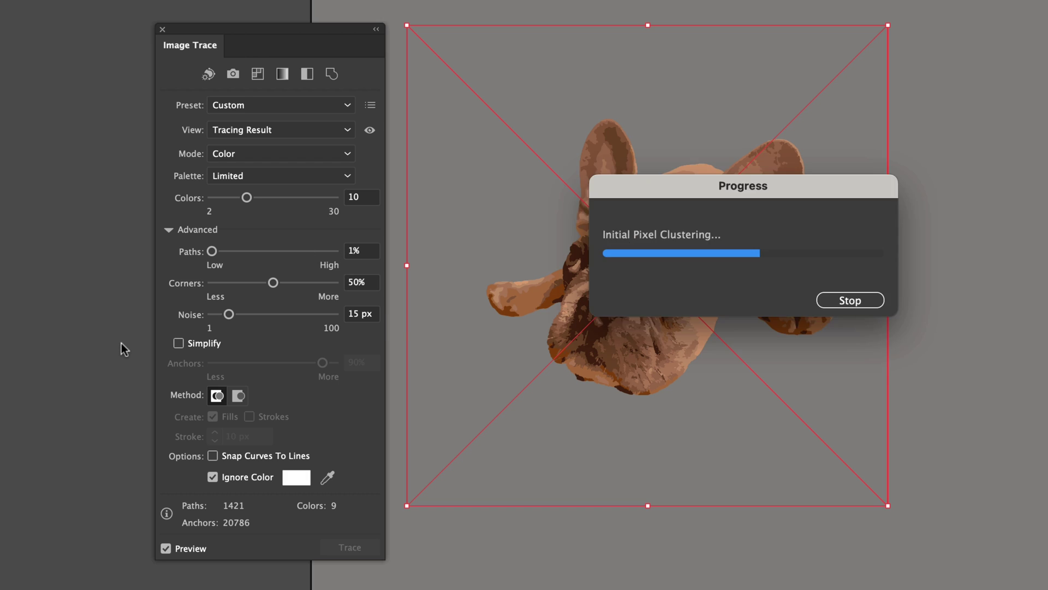
drag(274, 283, 329, 285)
click(212, 283)
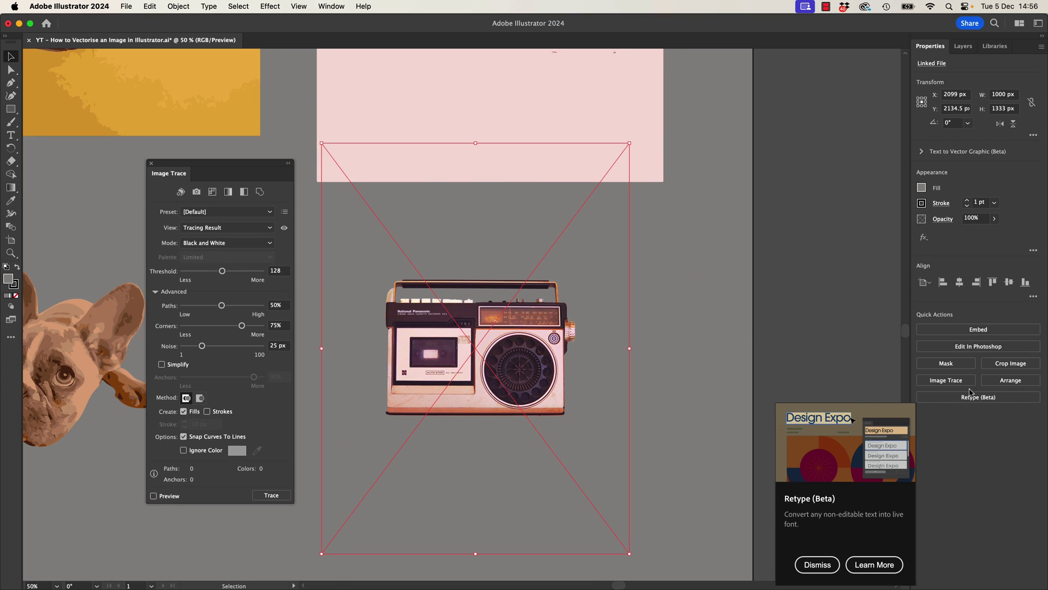
Step: Trace the radio cut-out with the 3 Colors preset, Ignore Color ticked and Colors set to 4
click(208, 213)
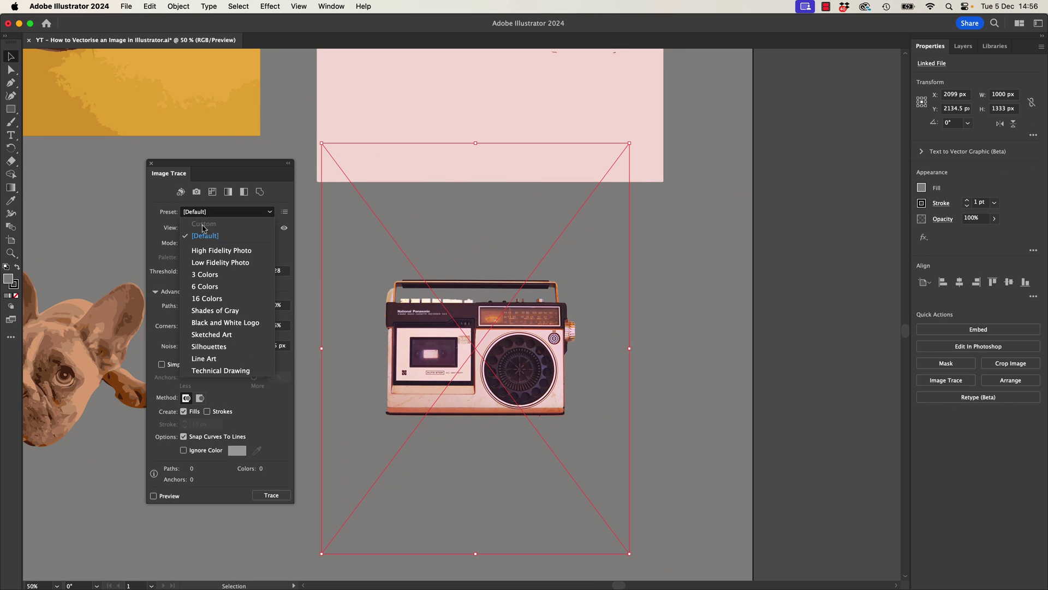
click(205, 274)
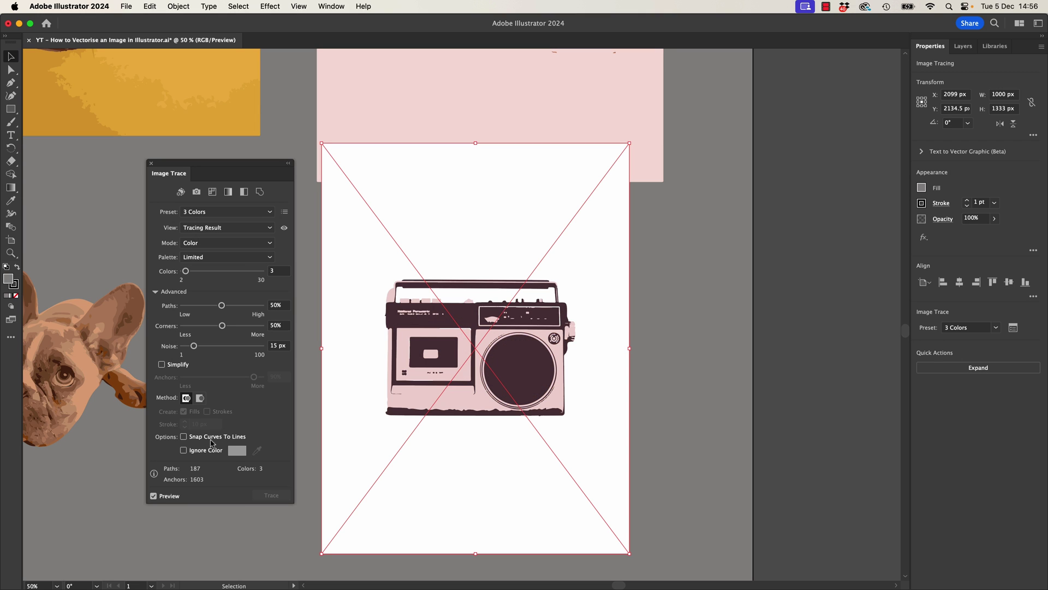
click(202, 456)
click(279, 272)
text(4)
key(Return)
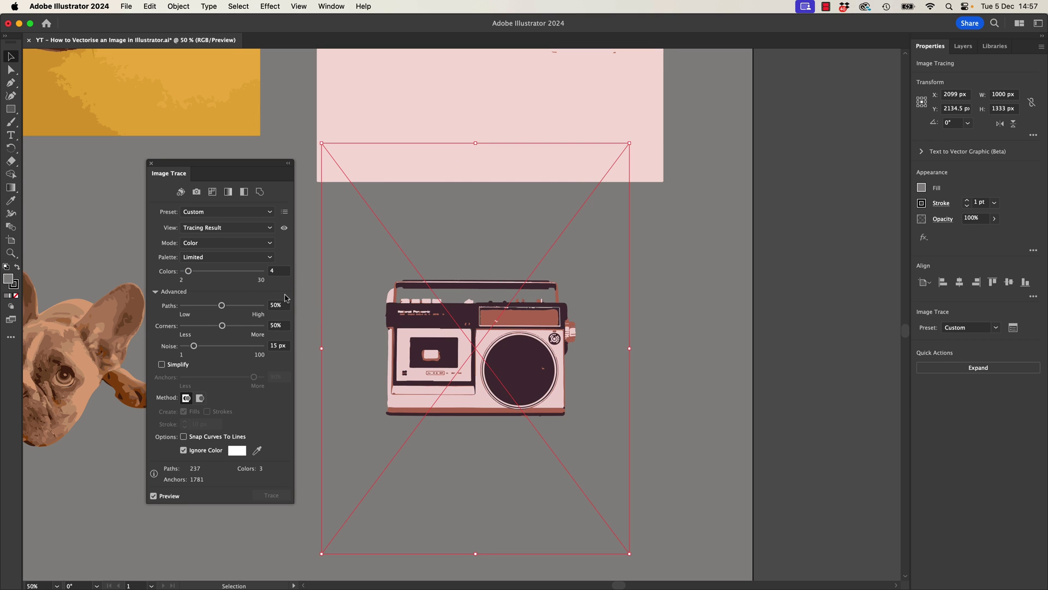
Step: Expand the traced dog into editable vector shapes
click(151, 162)
click(245, 204)
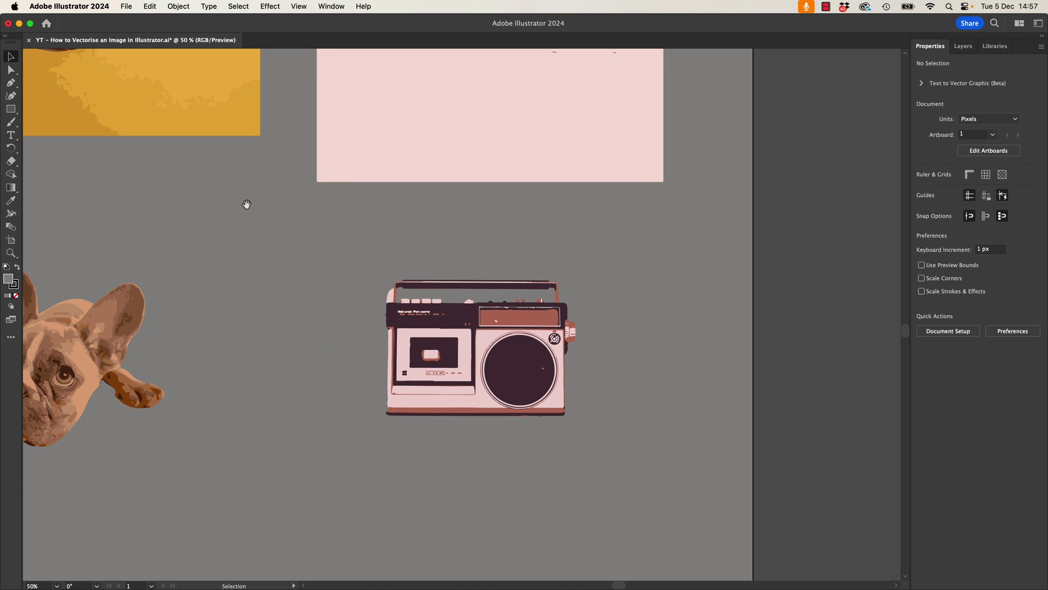
drag(245, 204, 388, 353)
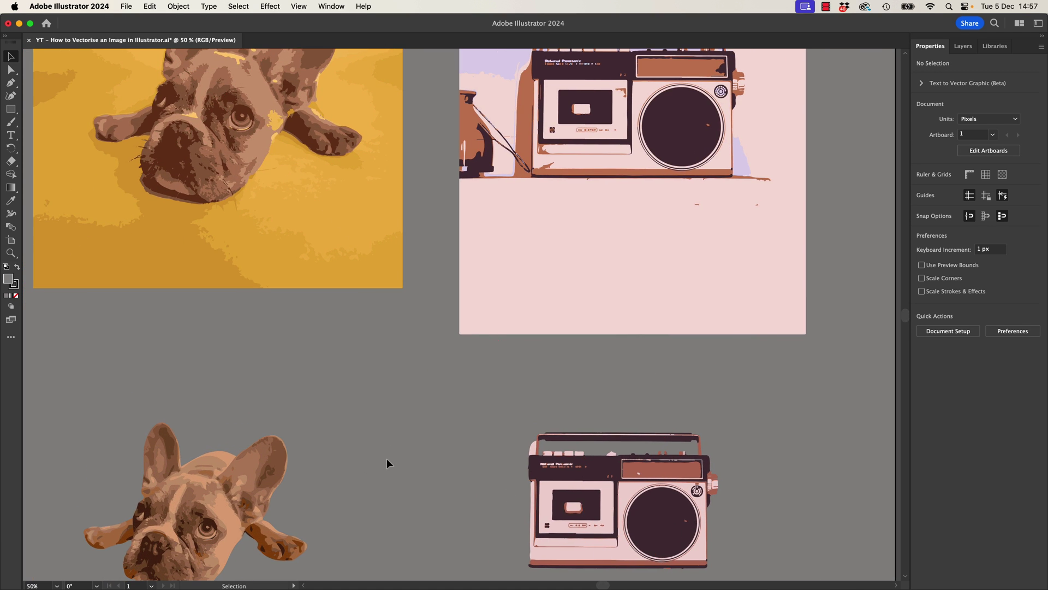
drag(385, 460, 438, 181)
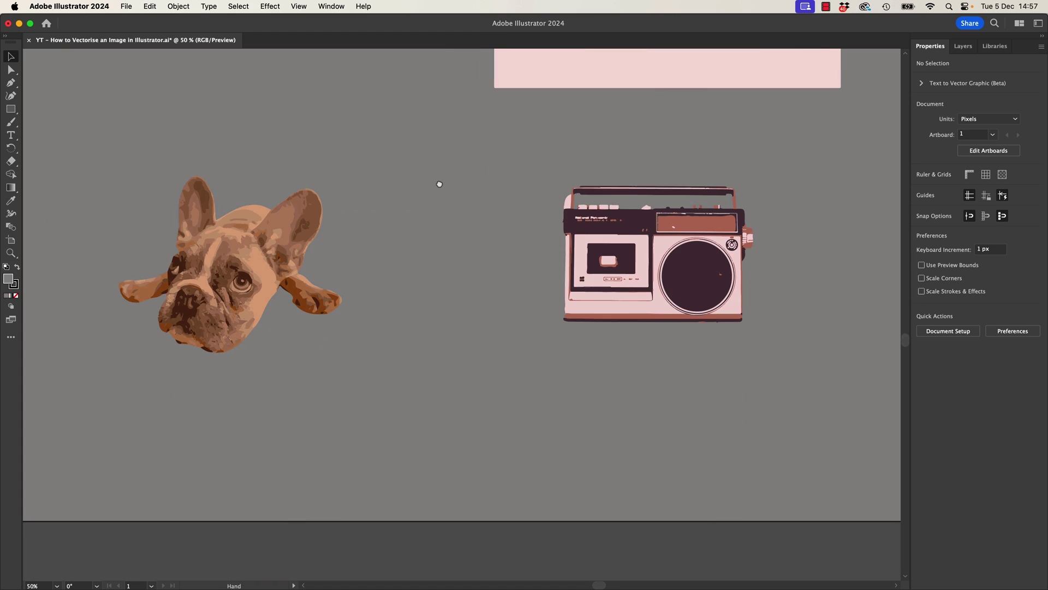
click(274, 292)
click(590, 313)
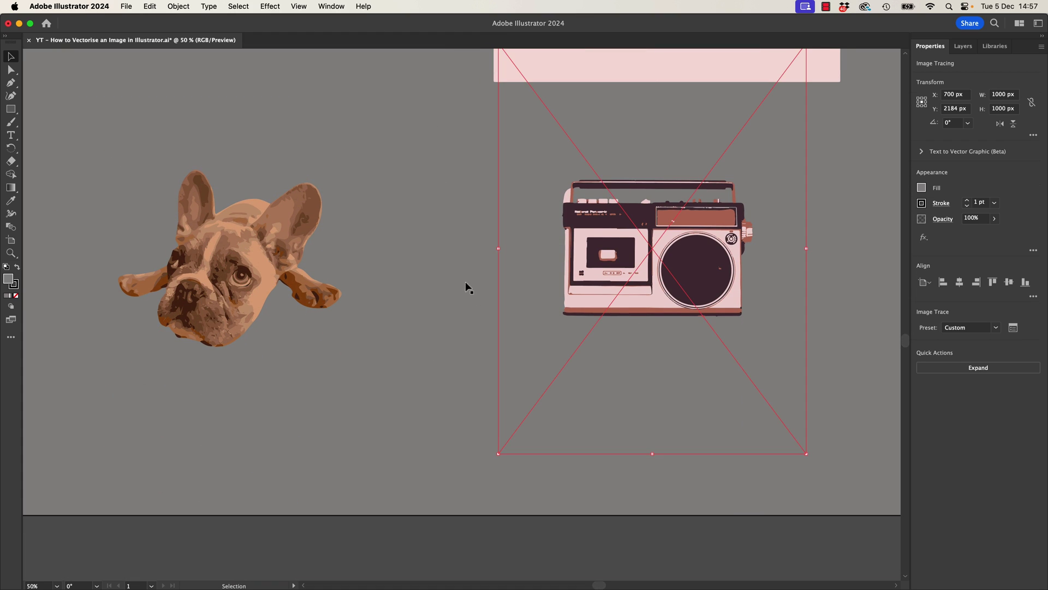
click(333, 293)
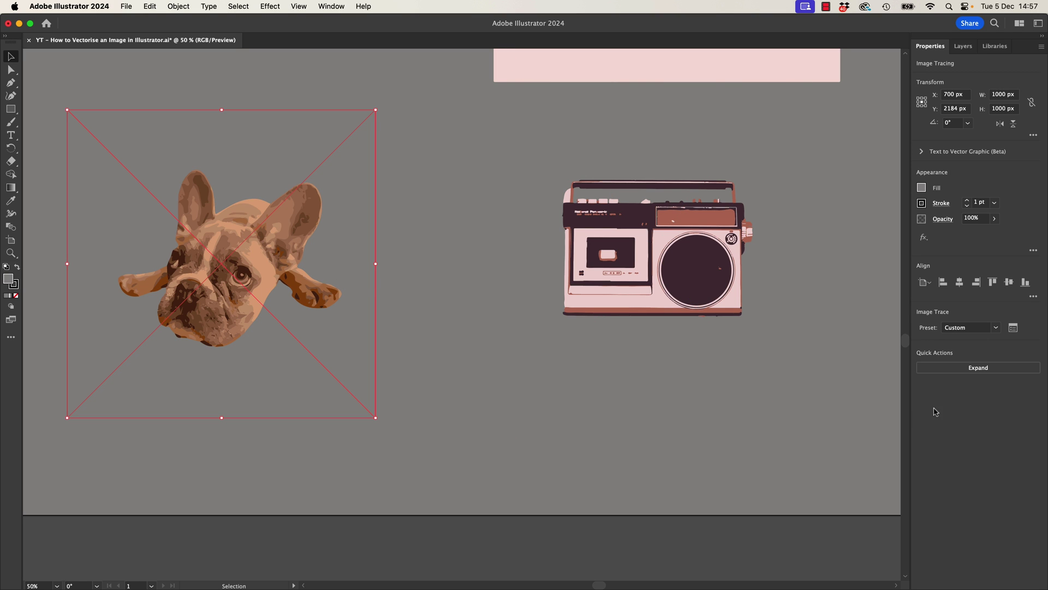
click(948, 370)
Step: Test-move the dog's cheek shape with Direct Selection, then undo the move
click(415, 347)
key(a)
click(271, 293)
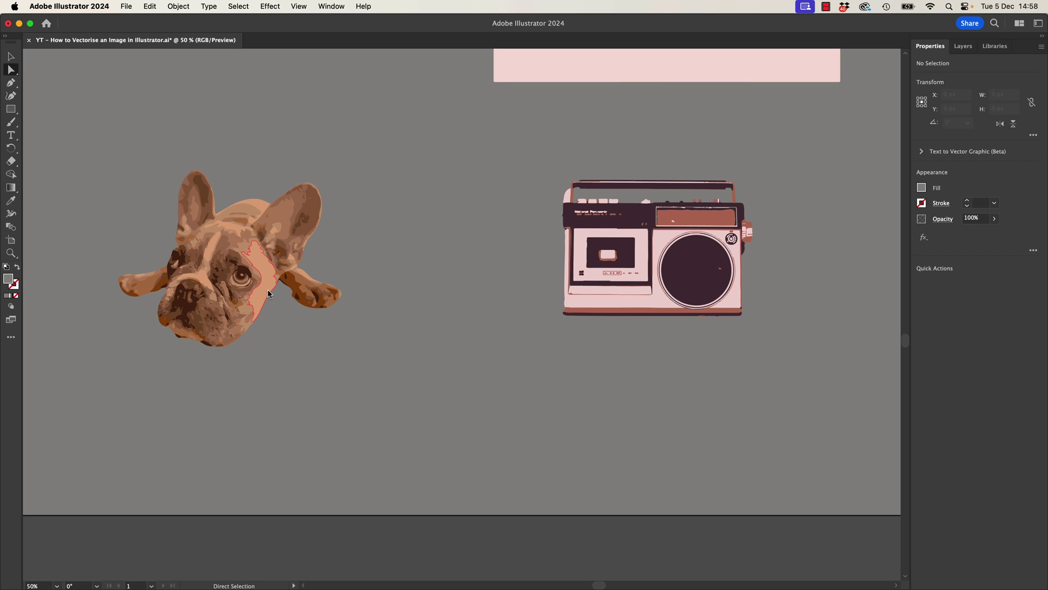
drag(276, 294, 375, 367)
key(super+z)
click(378, 358)
Step: Expand the traced cassette radio into editable vector shapes
click(10, 57)
click(633, 291)
click(956, 373)
click(517, 375)
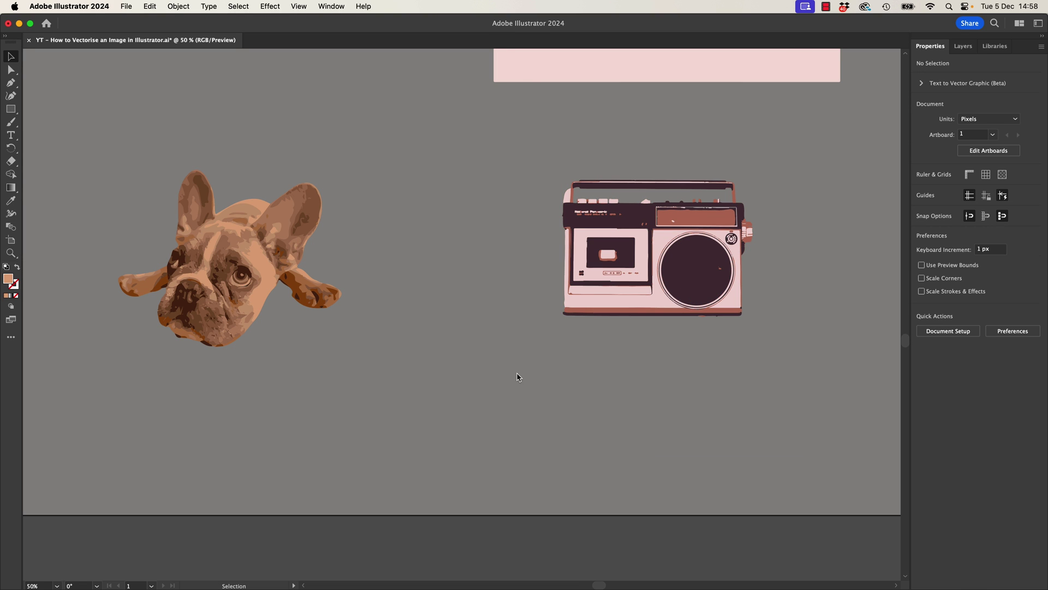
key(super+y)
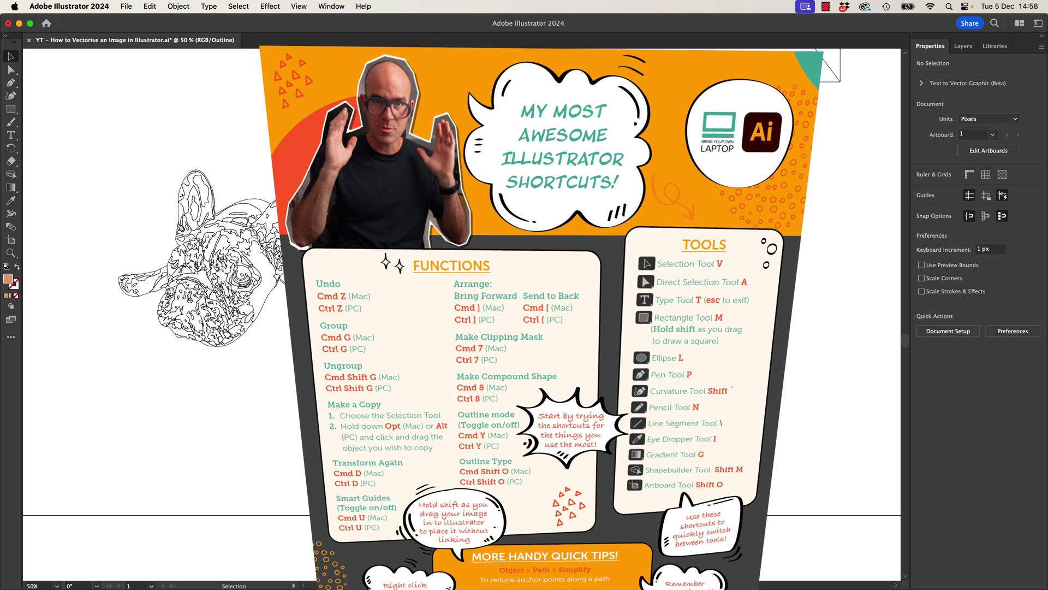
key(super+y)
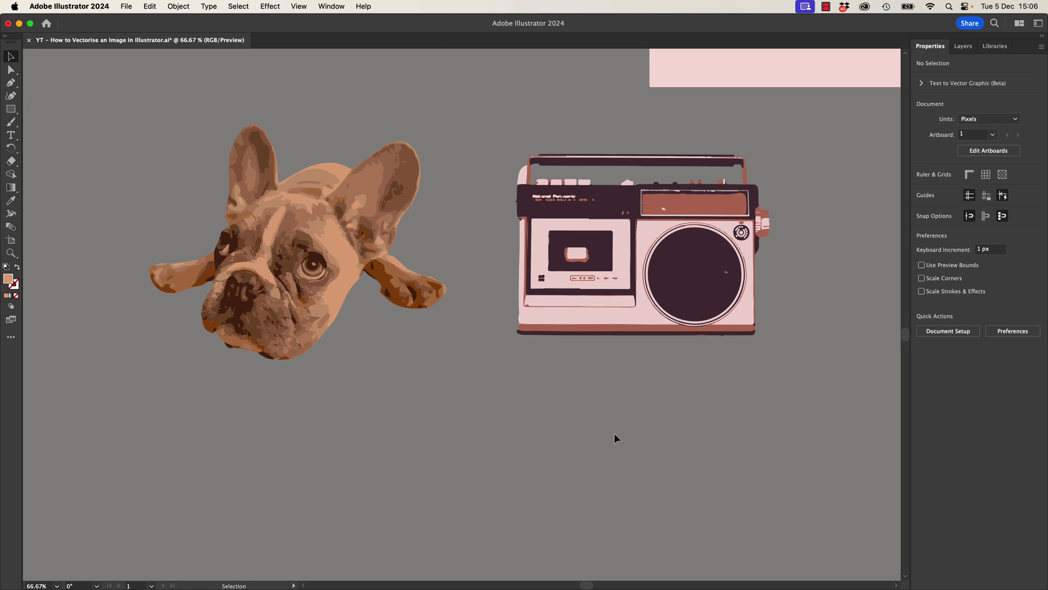
Step: Duplicate the dog and radio together, placing the copy below the originals
click(660, 268)
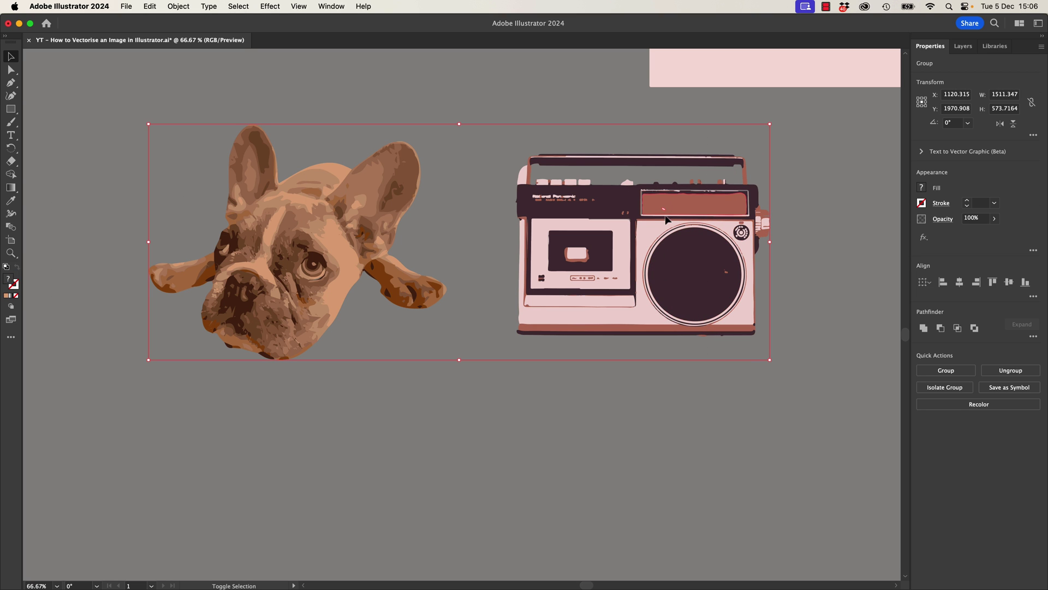
drag(667, 213, 687, 461)
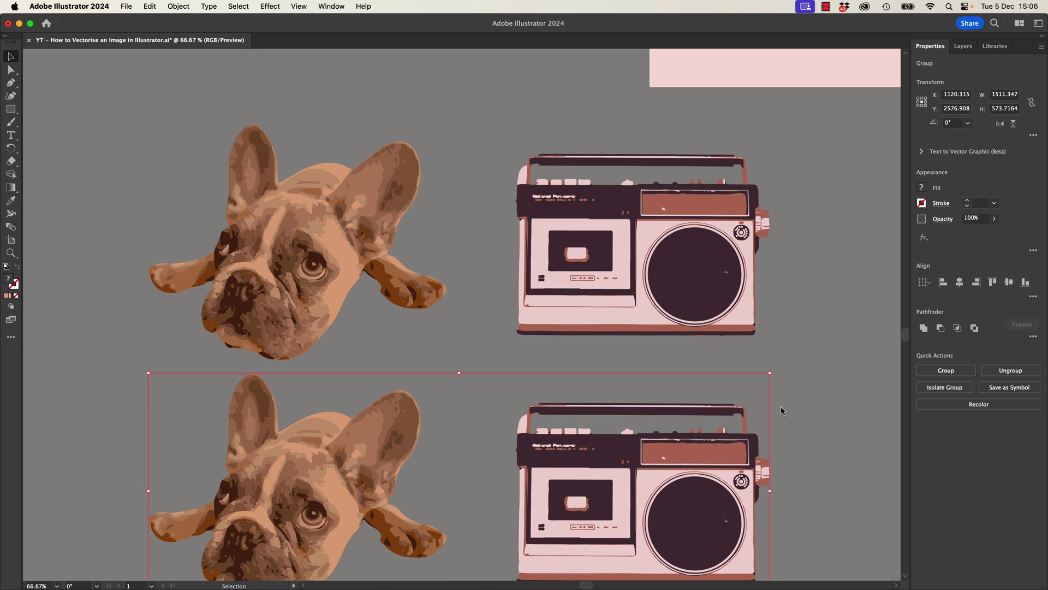
drag(781, 406, 764, 307)
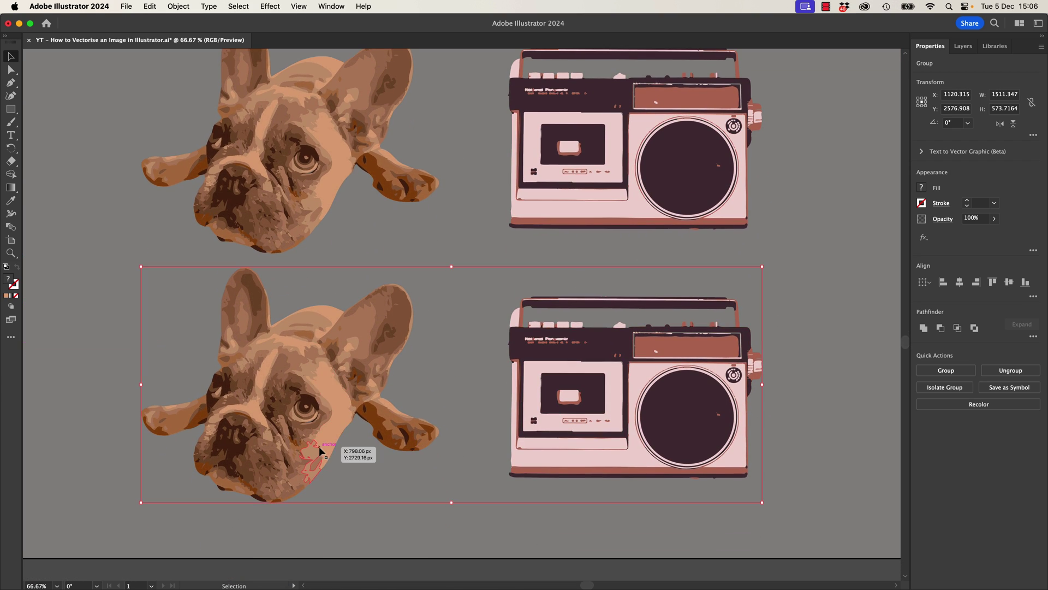
click(469, 445)
Step: Zoom in on the copied boombox and apply Object > Path > Smooth to it
click(667, 441)
key(super+1)
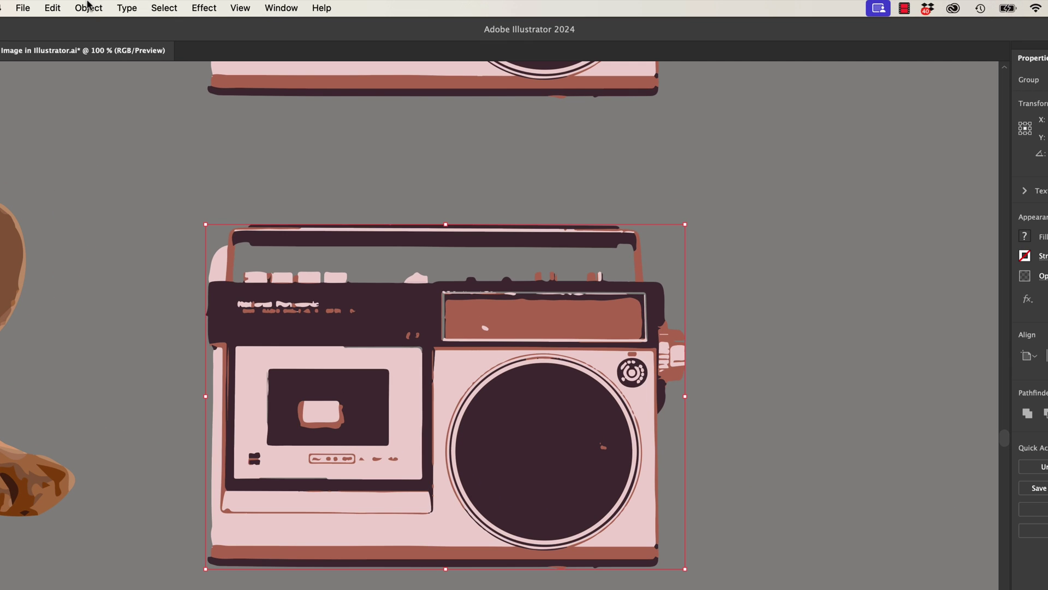
click(178, 5)
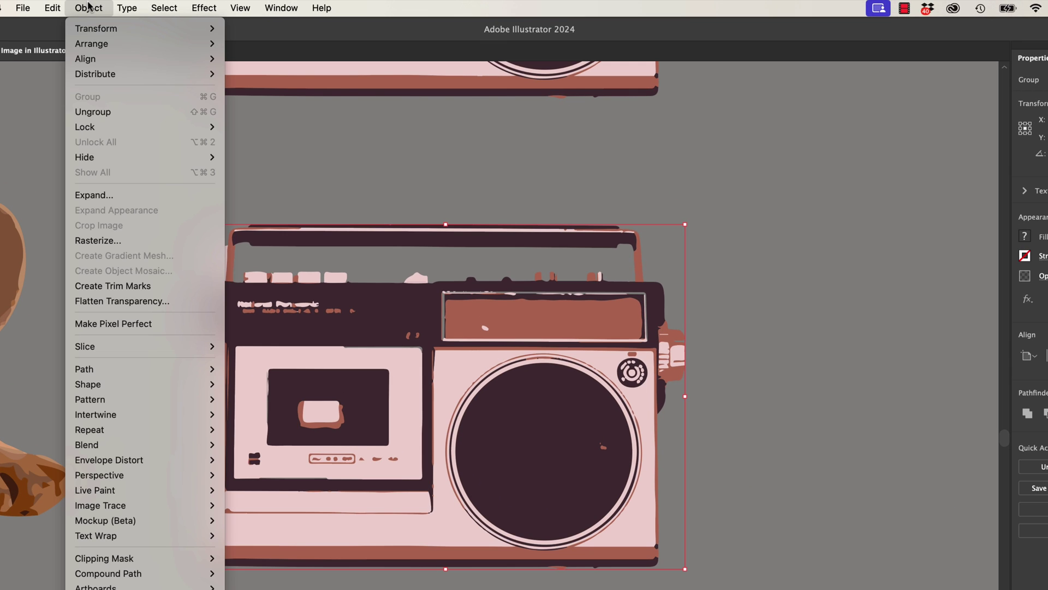
mouse_move(155, 369)
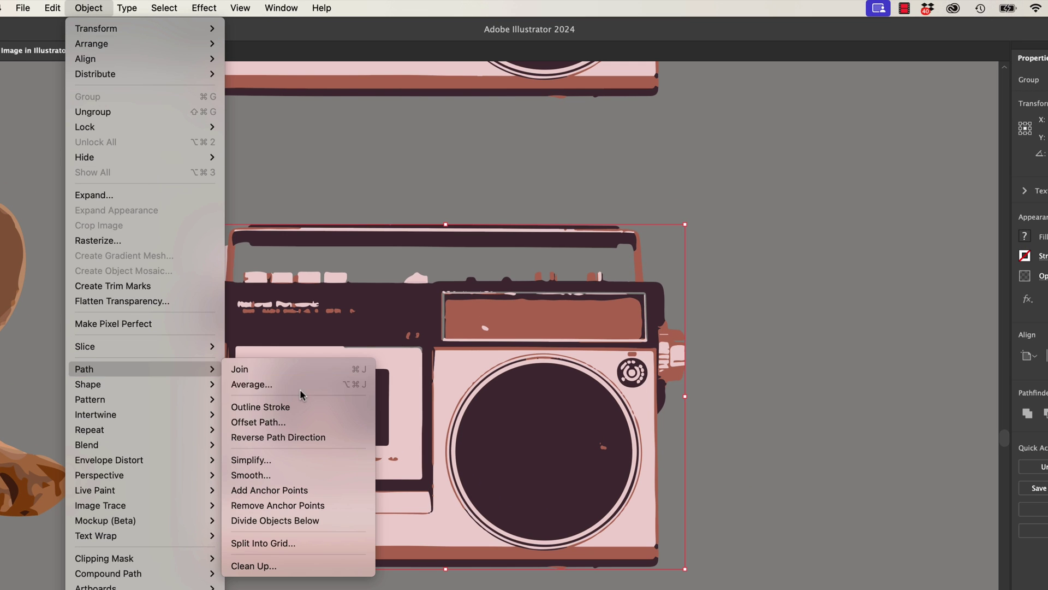
click(271, 476)
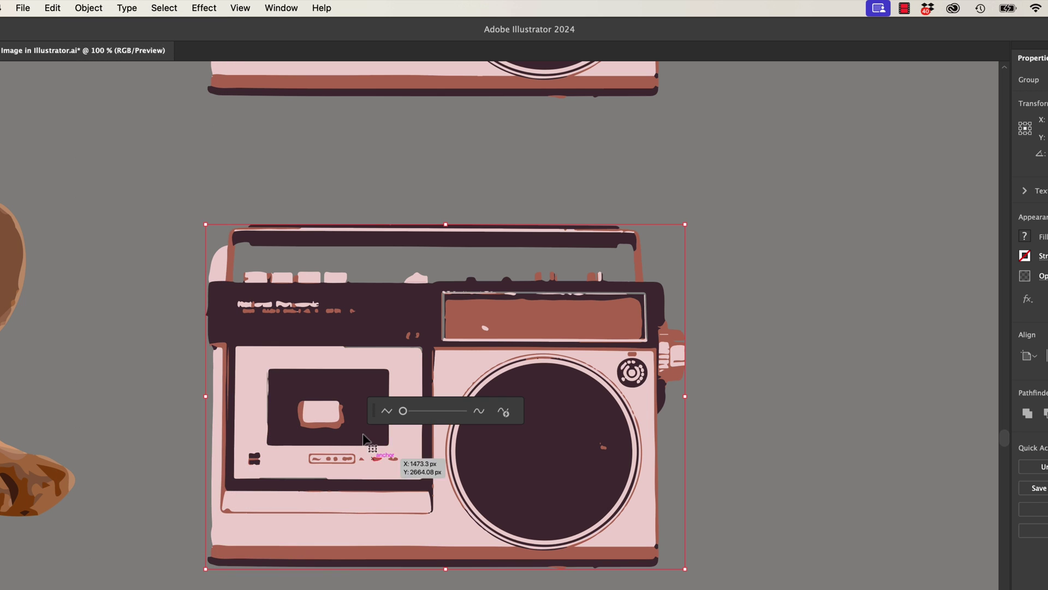
drag(369, 415, 363, 170)
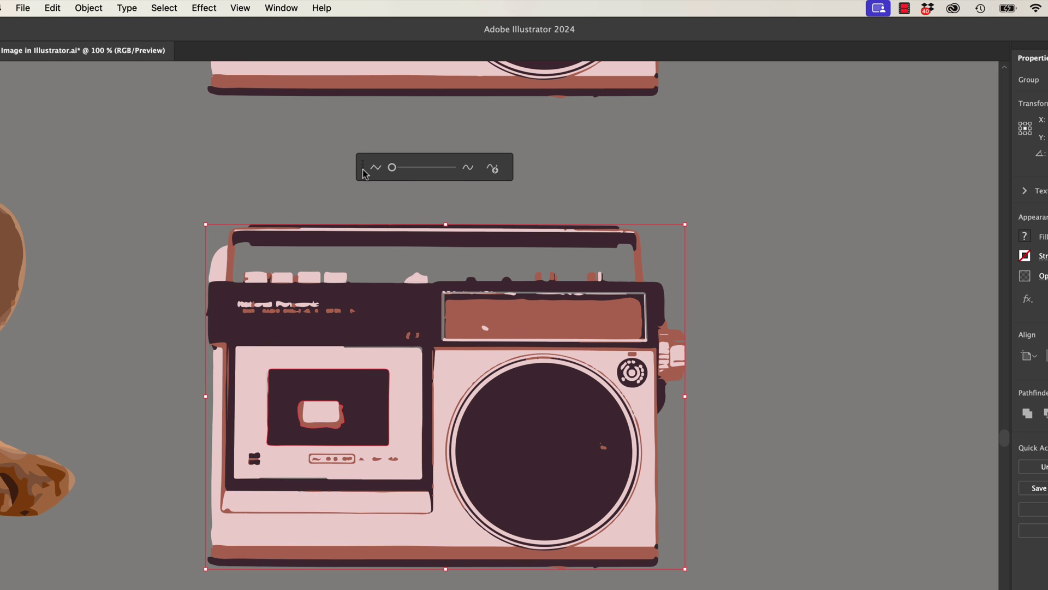
Step: Turn on auto smoothing and tune the strength between roughly 58% and 78%
click(493, 169)
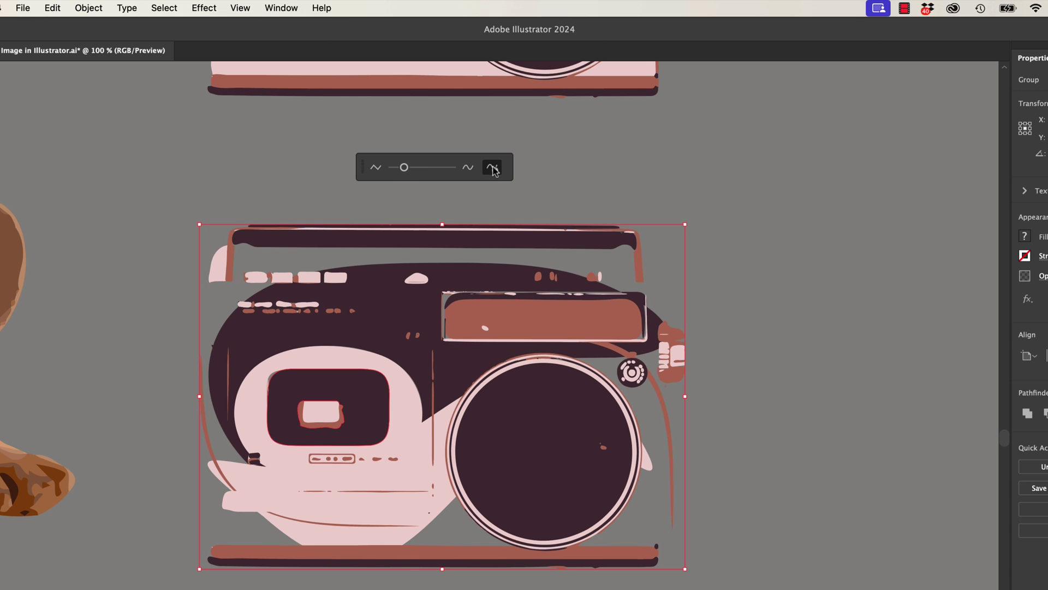
click(428, 168)
click(442, 169)
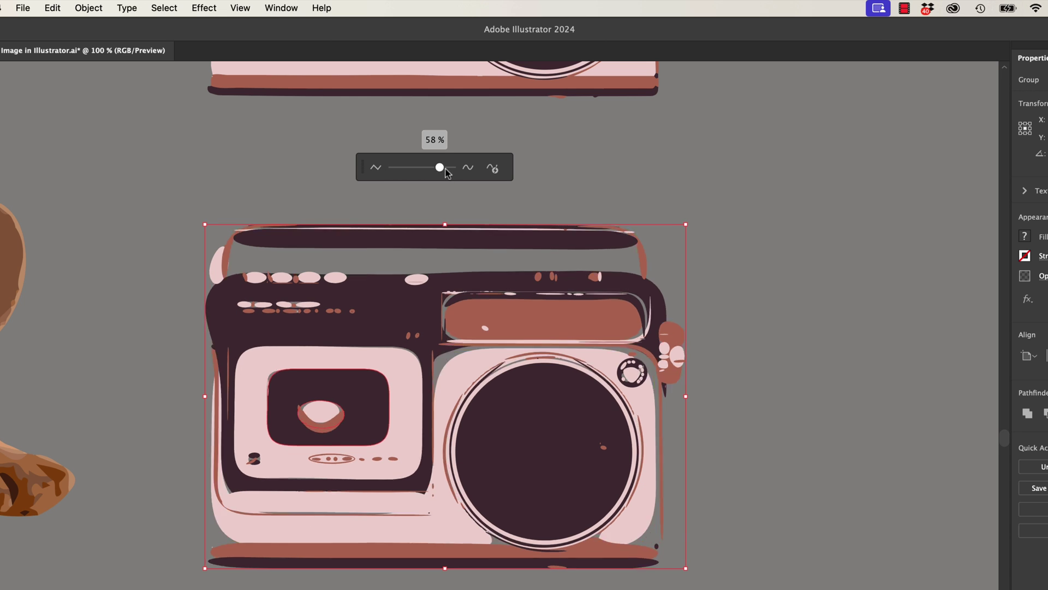
click(407, 168)
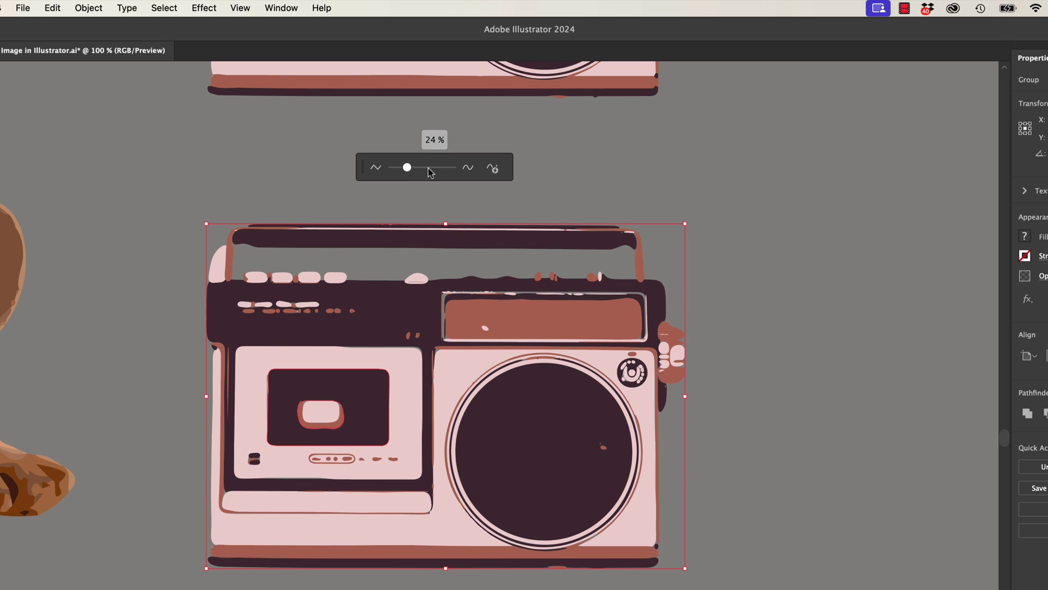
click(425, 168)
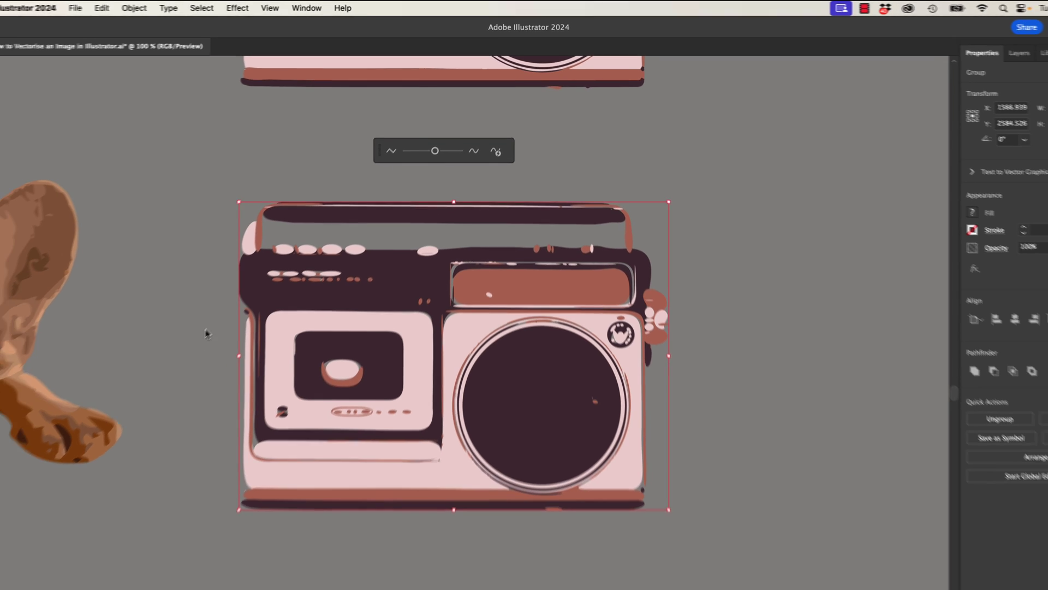
click(168, 371)
scroll(167, 371, down, 10)
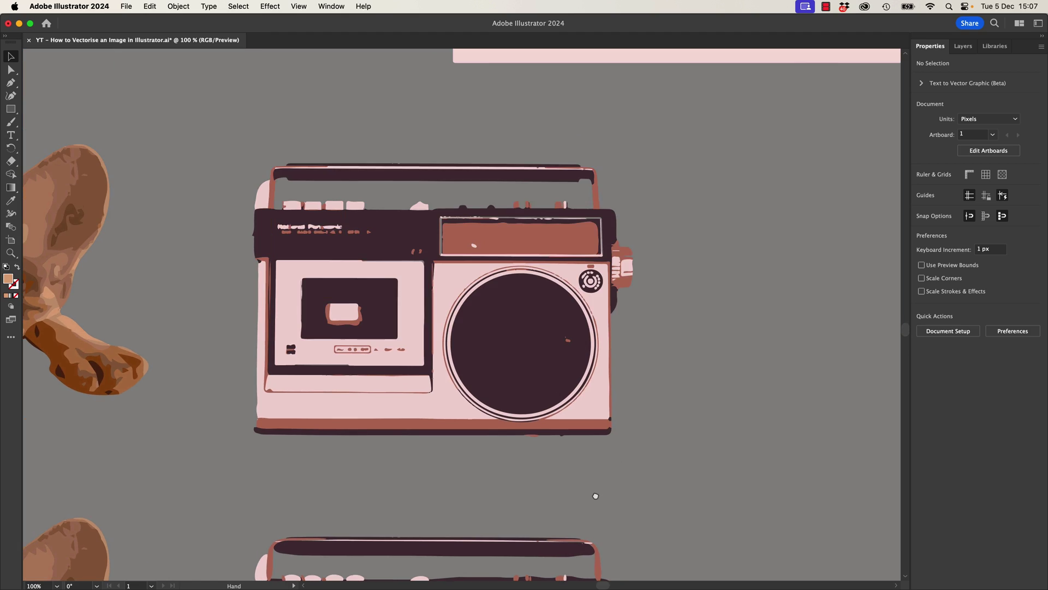
Step: Simplify the copied dog's paths with the slider at its minimum point count
drag(596, 496, 585, 188)
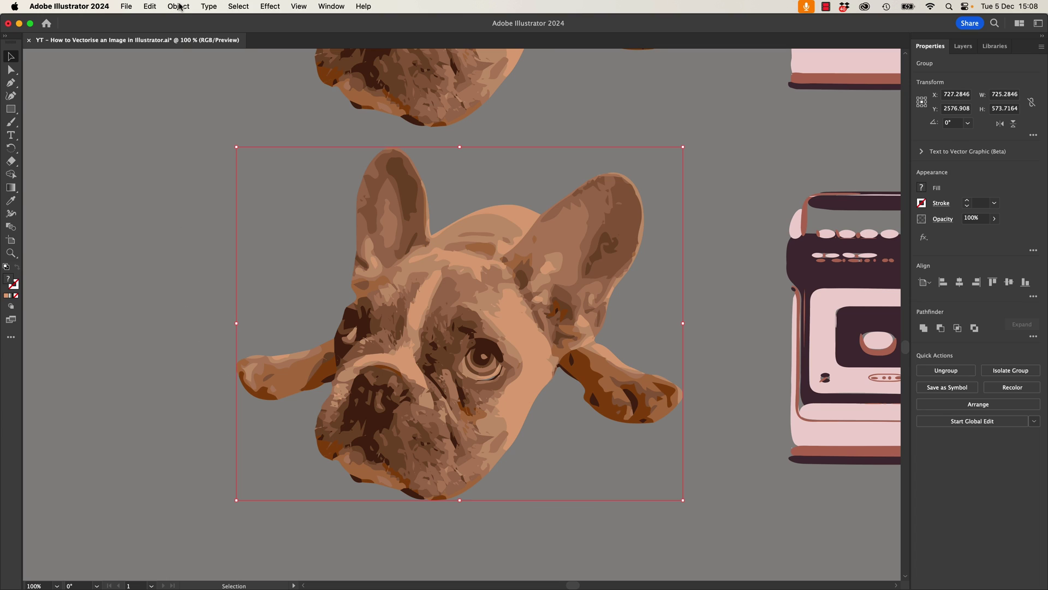
click(178, 6)
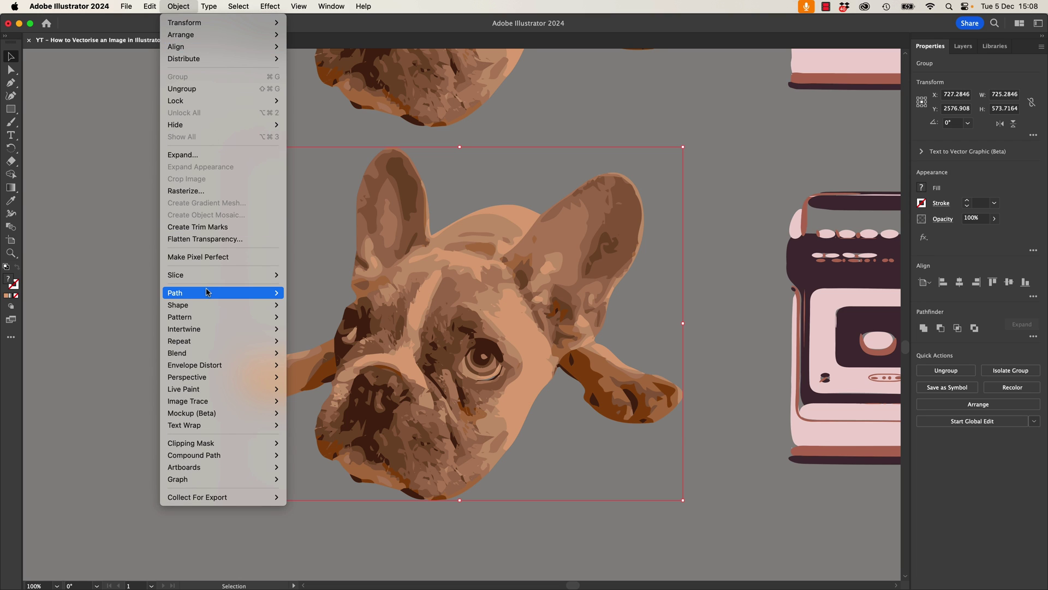
mouse_move(229, 293)
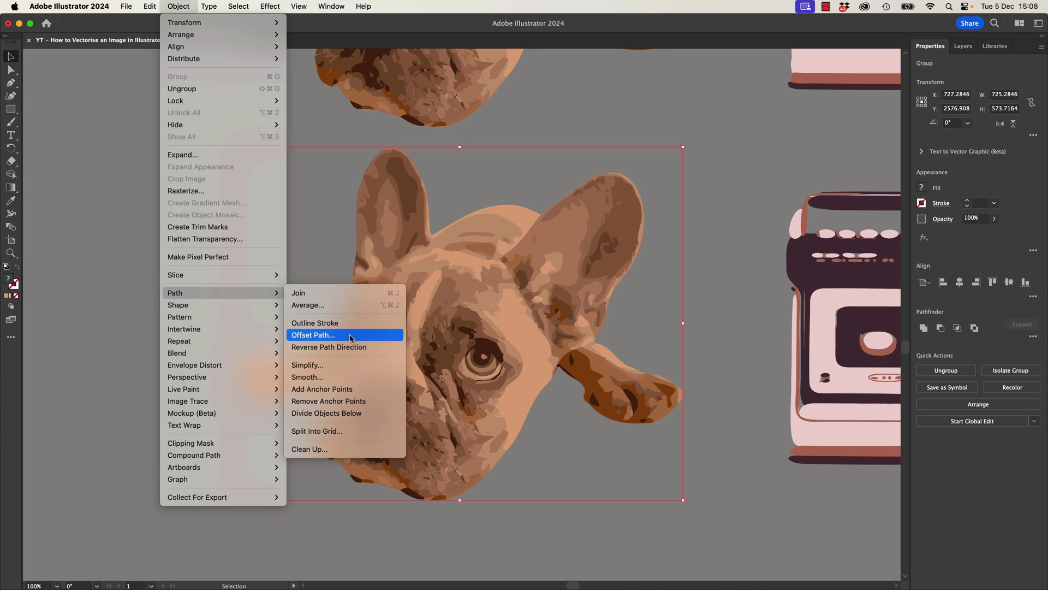
click(336, 369)
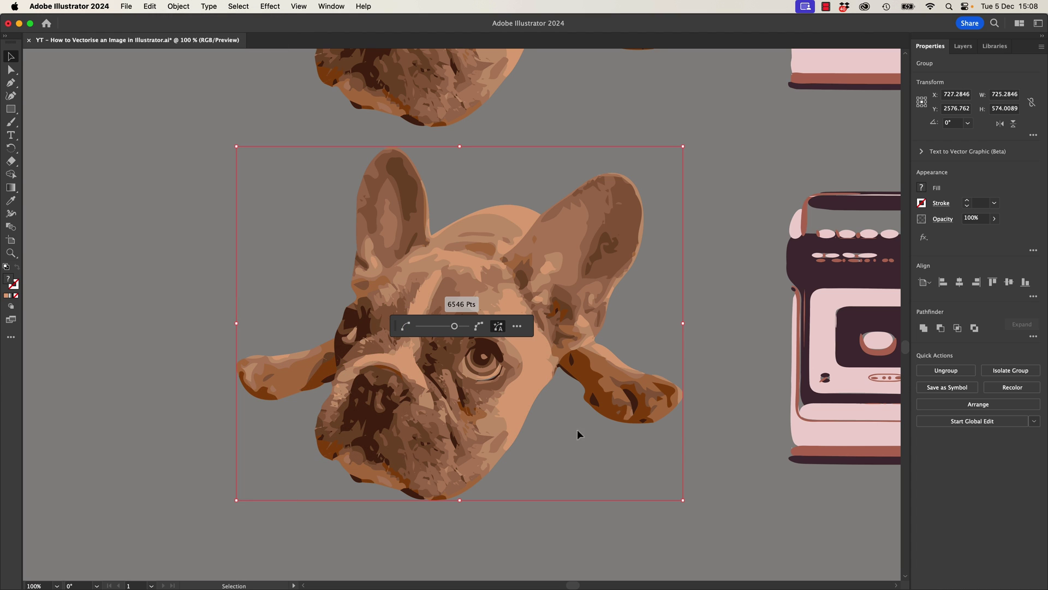
drag(435, 332, 206, 356)
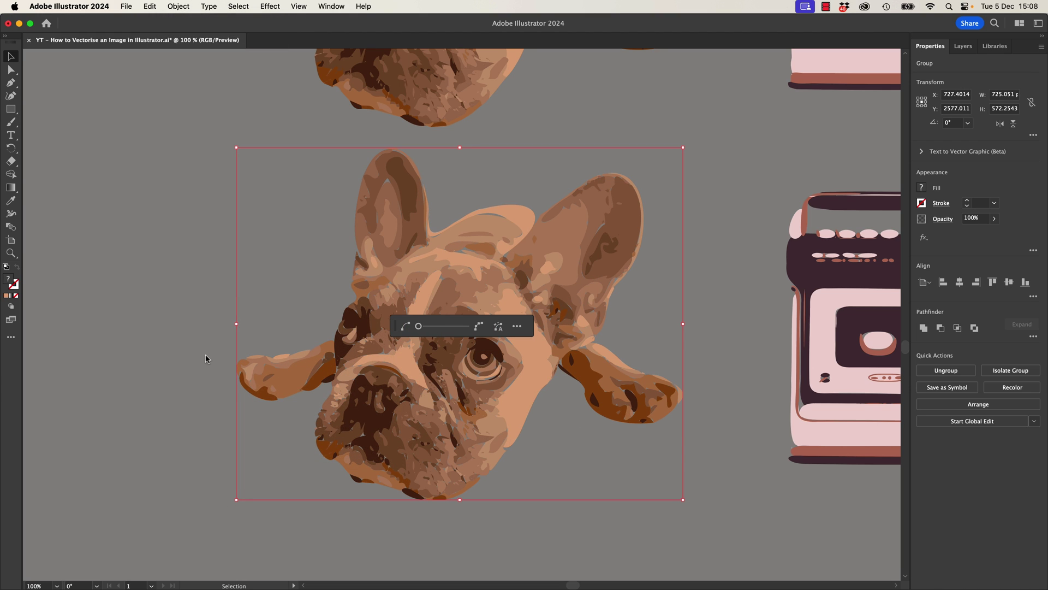
click(234, 341)
click(418, 337)
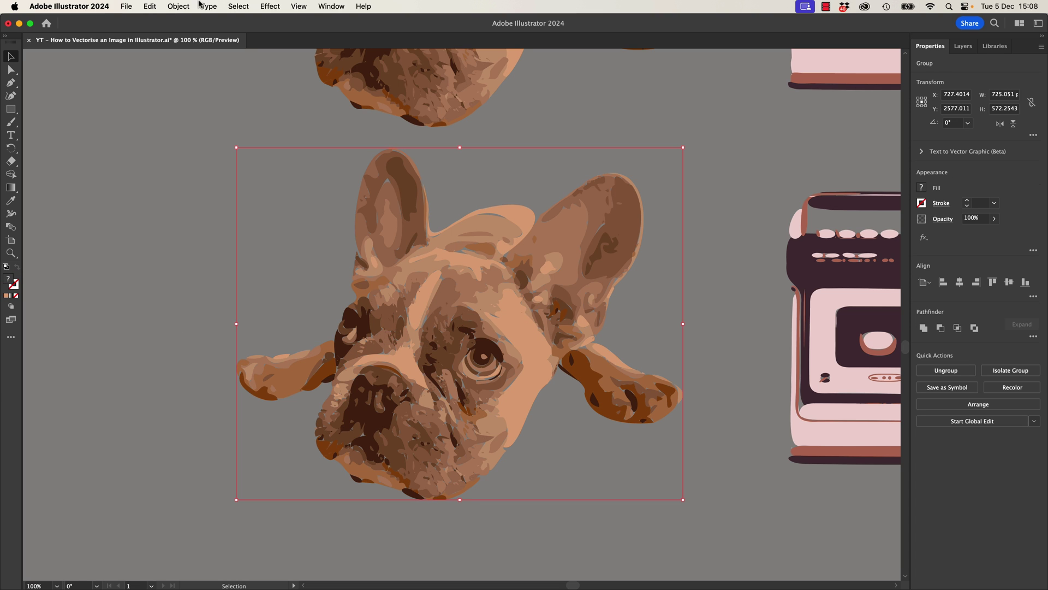
Step: Smooth the simplified dog copy at about 57%, then zoom out on the canvas
click(178, 6)
mouse_move(195, 297)
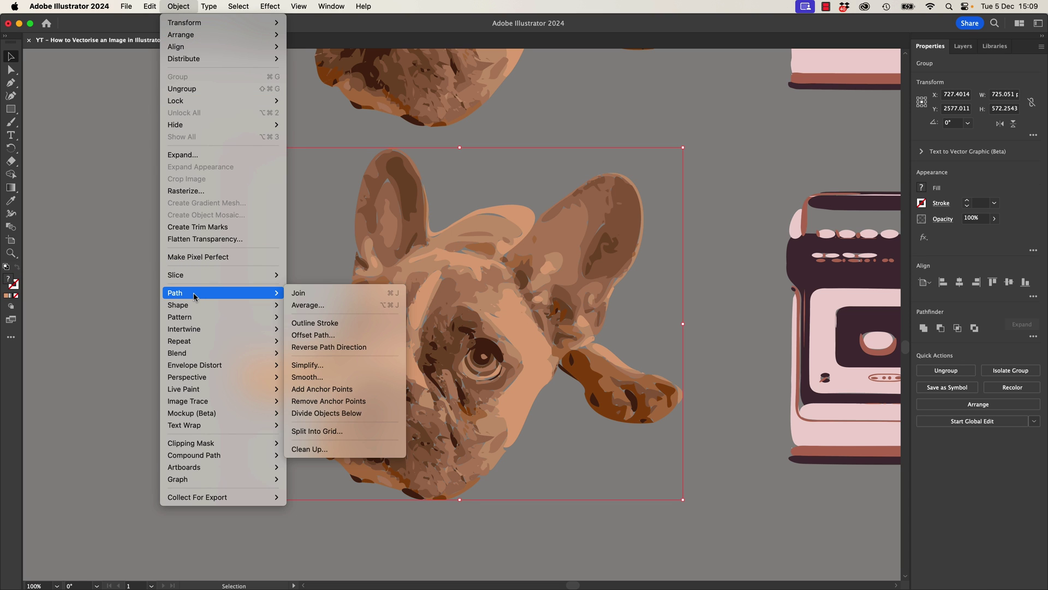
click(329, 377)
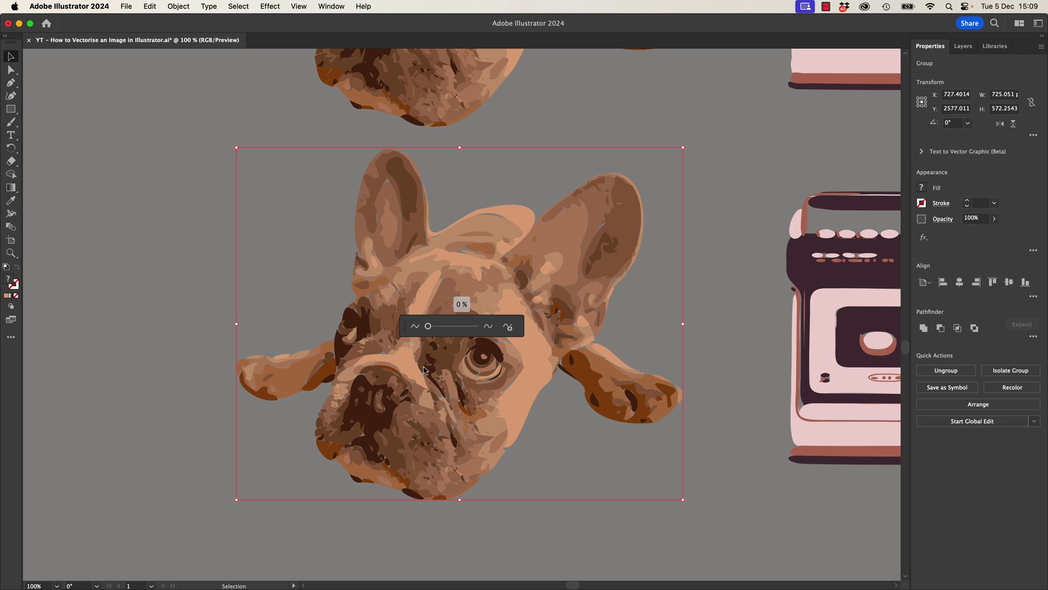
click(448, 328)
click(456, 328)
click(175, 367)
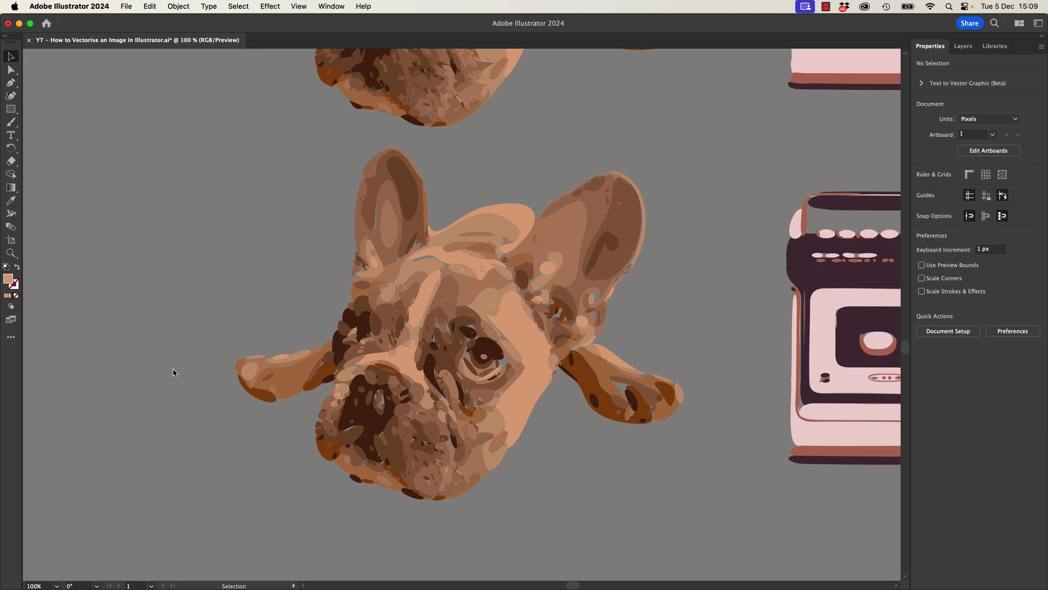
key(super+minus)
scroll(473, 117, up, 3)
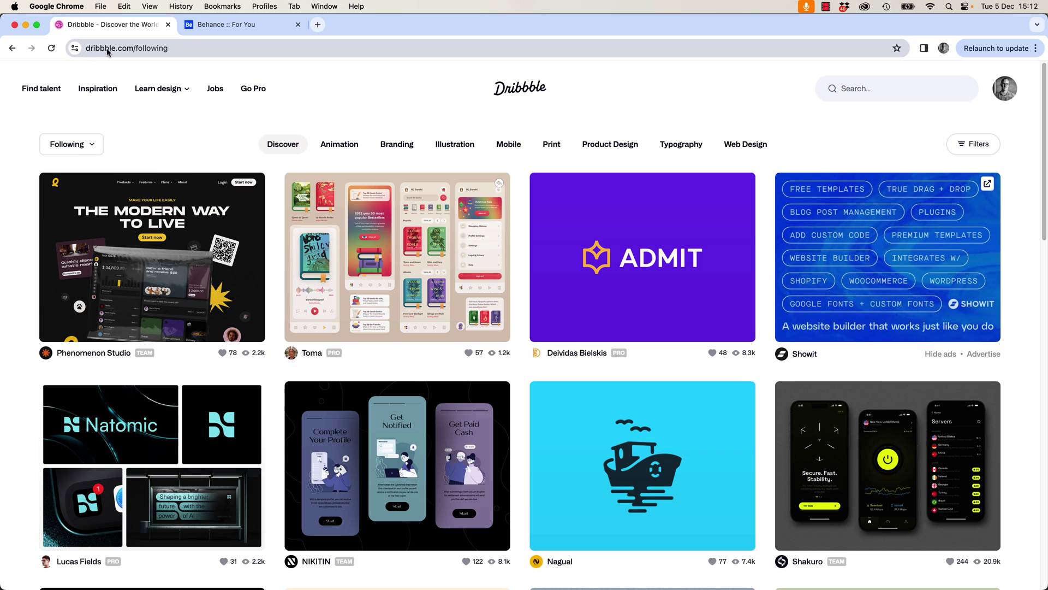
Step: Return to the Dribbble Following feed and screenshot the Classic Cars shot region
click(108, 50)
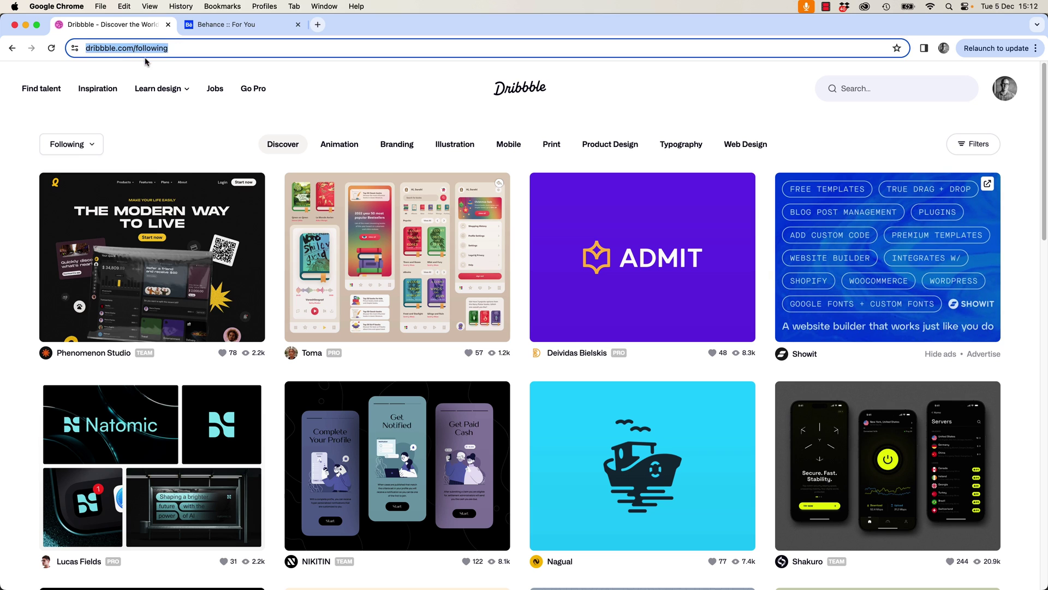
click(200, 29)
click(127, 28)
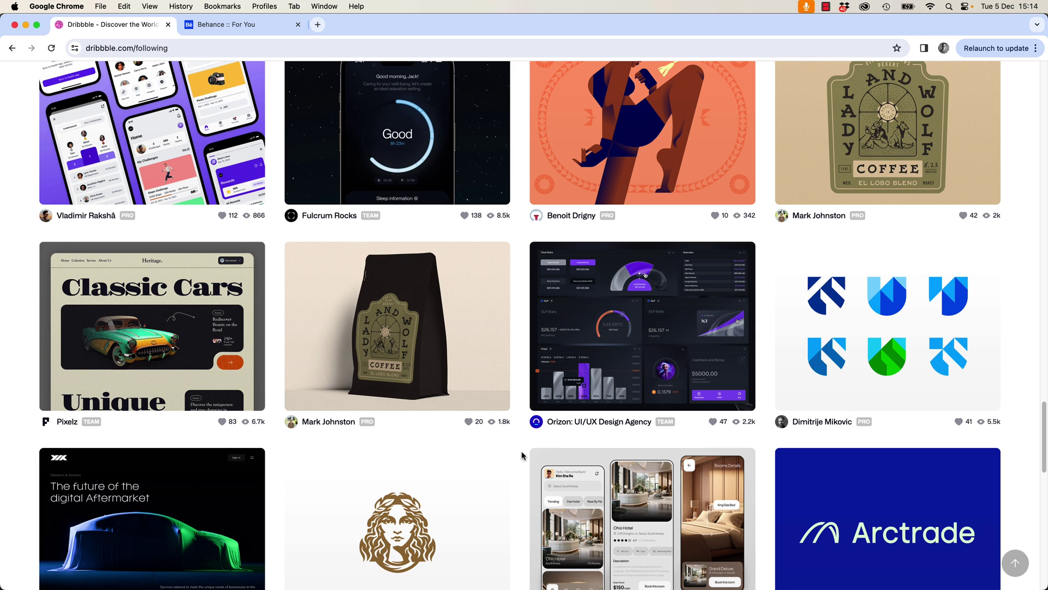
key(super+shift+4)
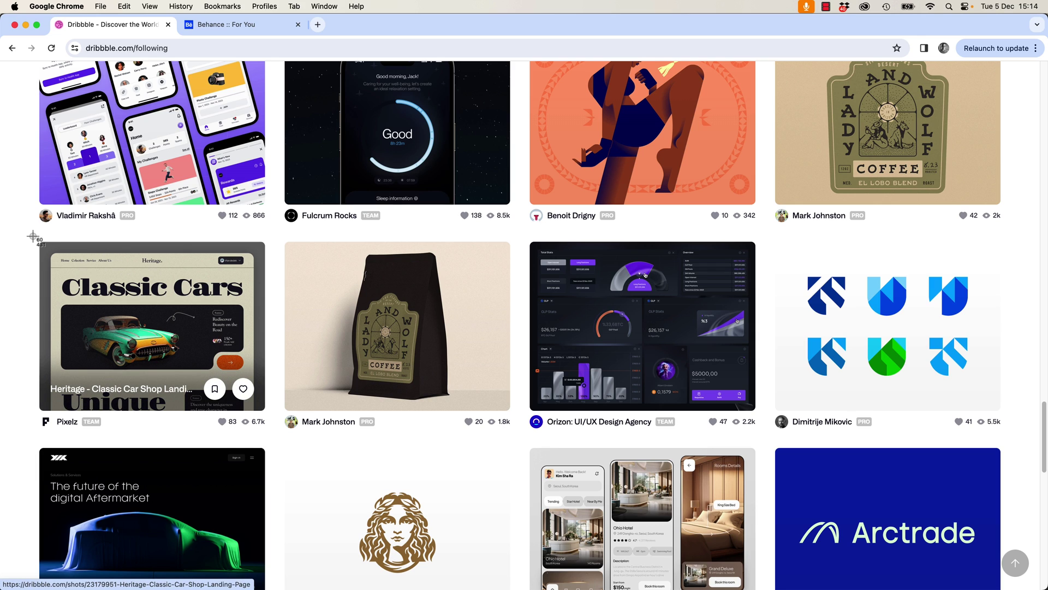
drag(26, 236, 278, 440)
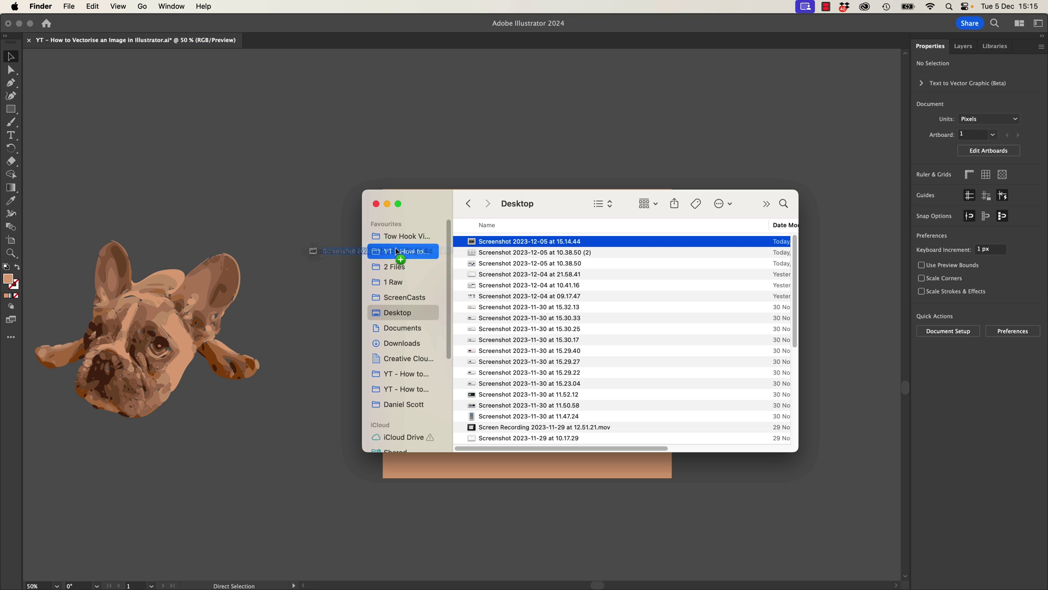
key(cmd+w)
Step: Place the Classic Cars screenshot beside the boombox artboard and select the dark speaker circle
drag(775, 228, 778, 246)
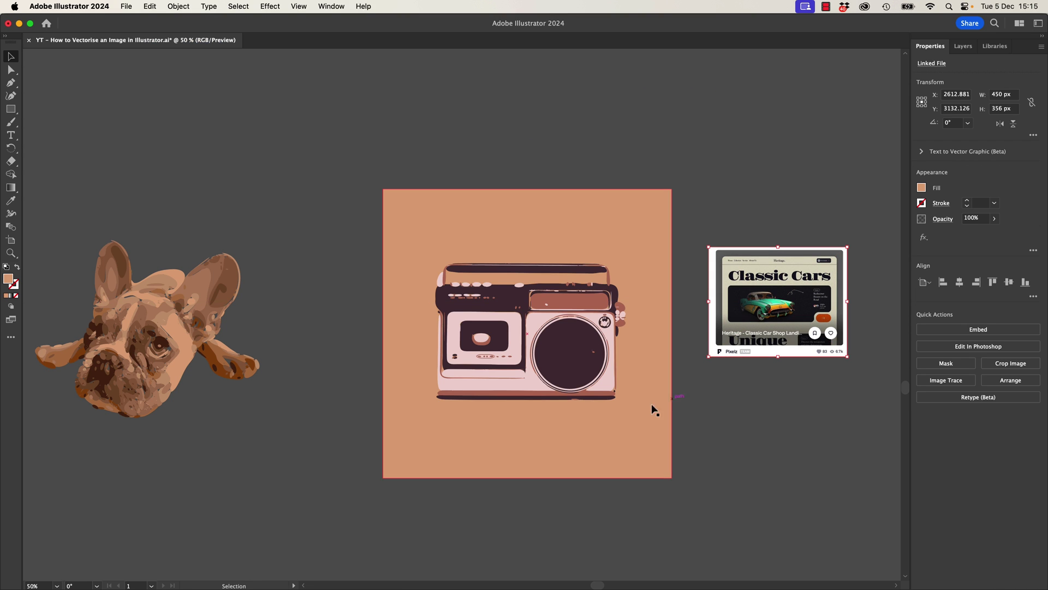
click(366, 360)
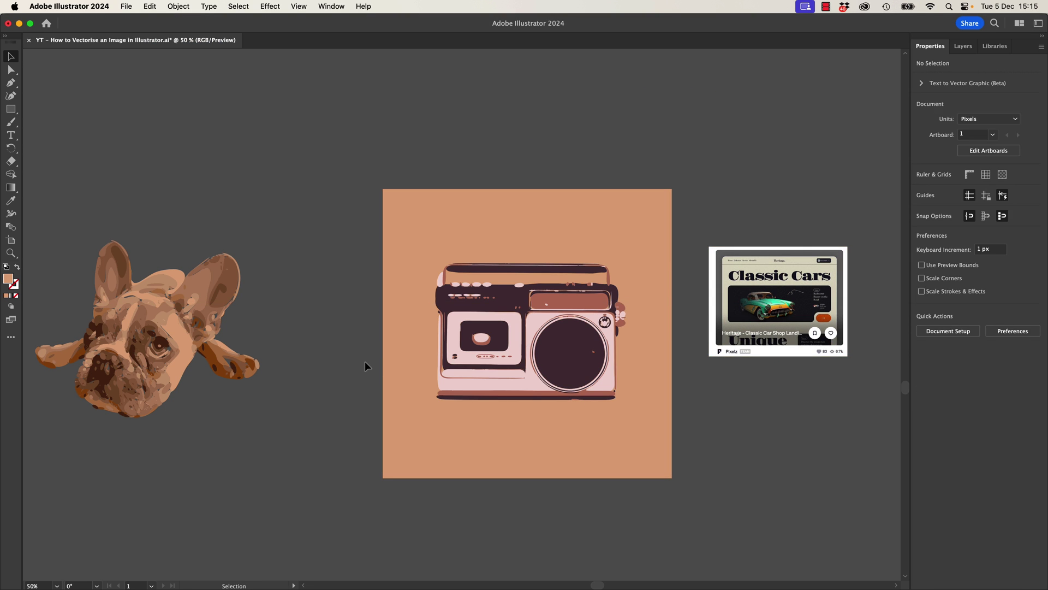
key(super+equal)
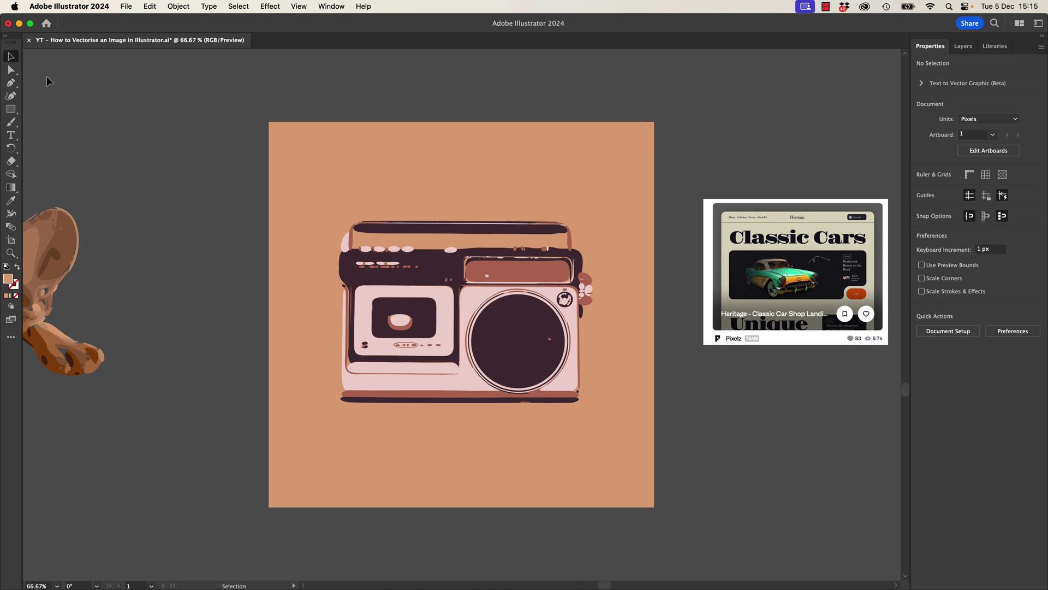
click(12, 70)
click(513, 330)
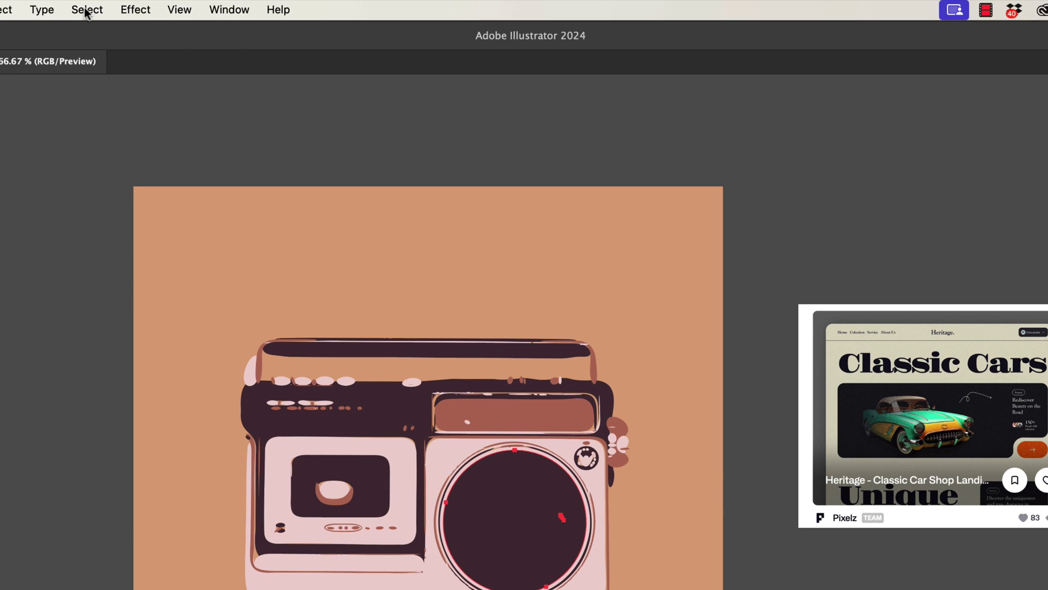
Step: Recolour all the radio's dark purple shapes with the car's green
click(86, 11)
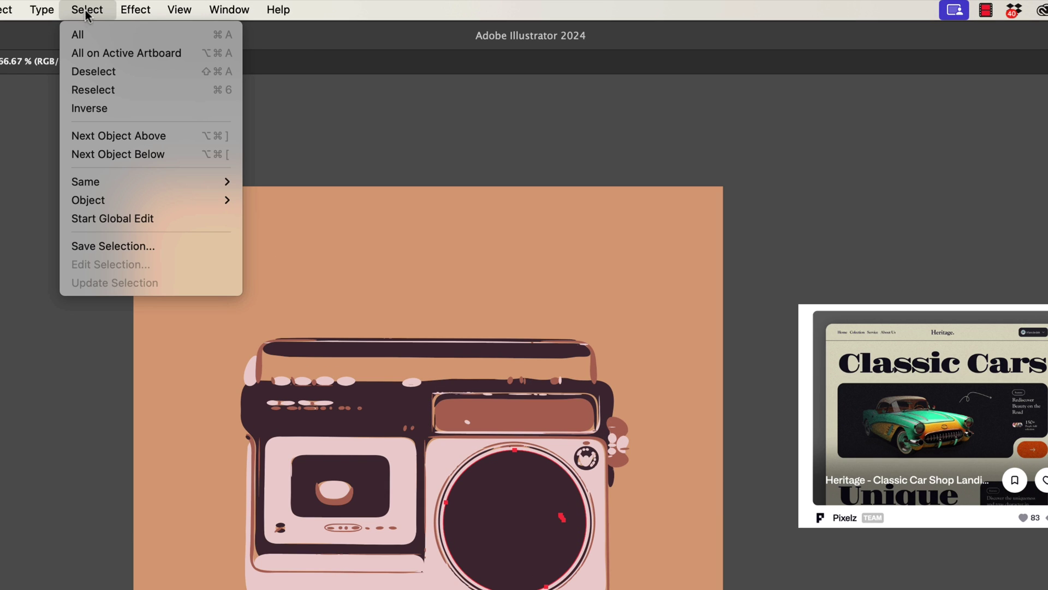
mouse_move(150, 183)
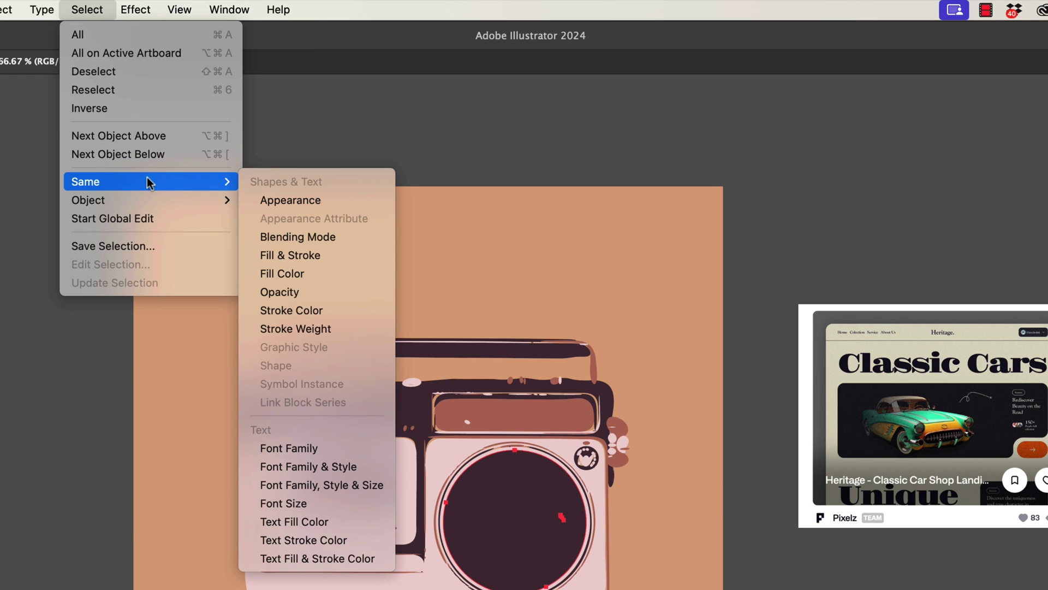
click(323, 273)
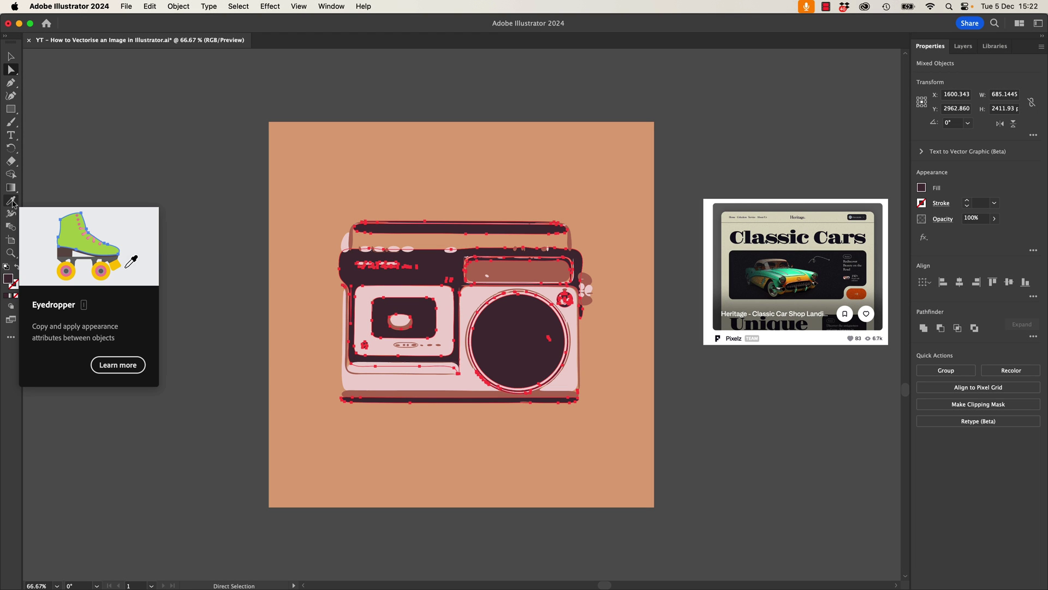
click(12, 201)
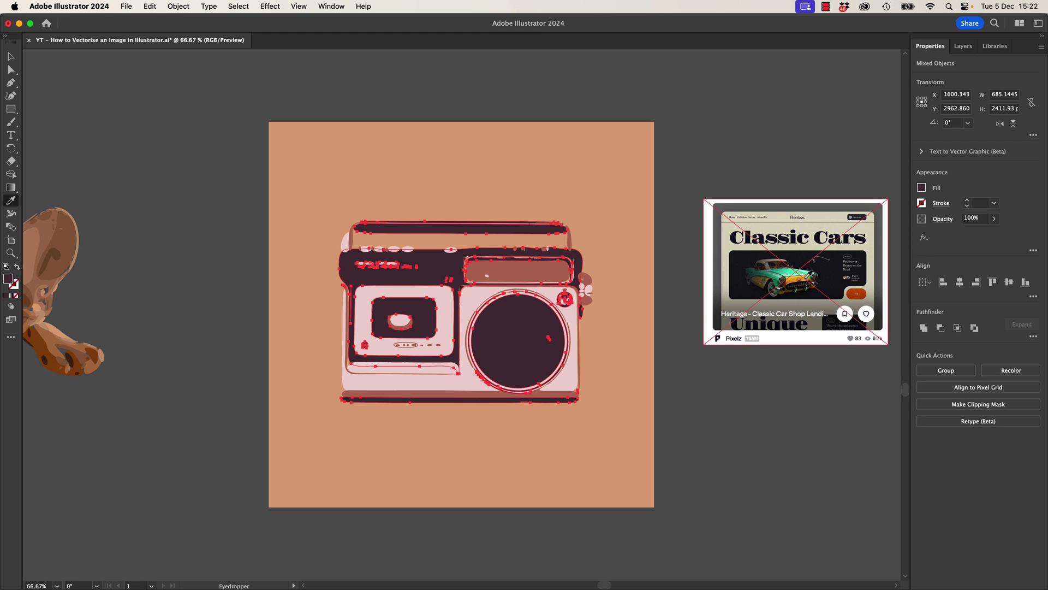
click(775, 273)
Step: Fill the salmon background with a deep orange sampled from the car
super+click(618, 344)
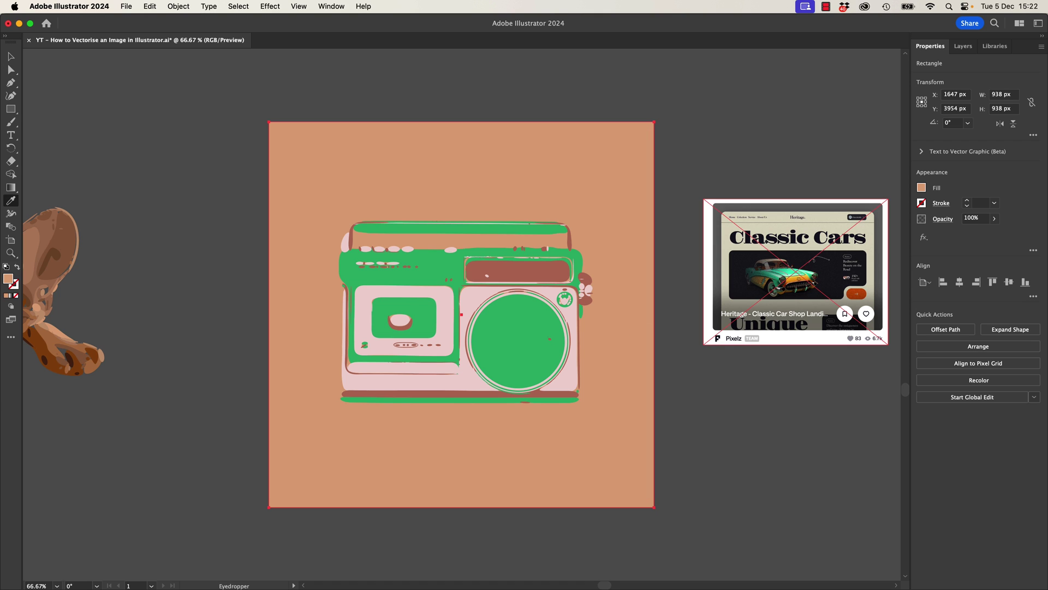
click(809, 274)
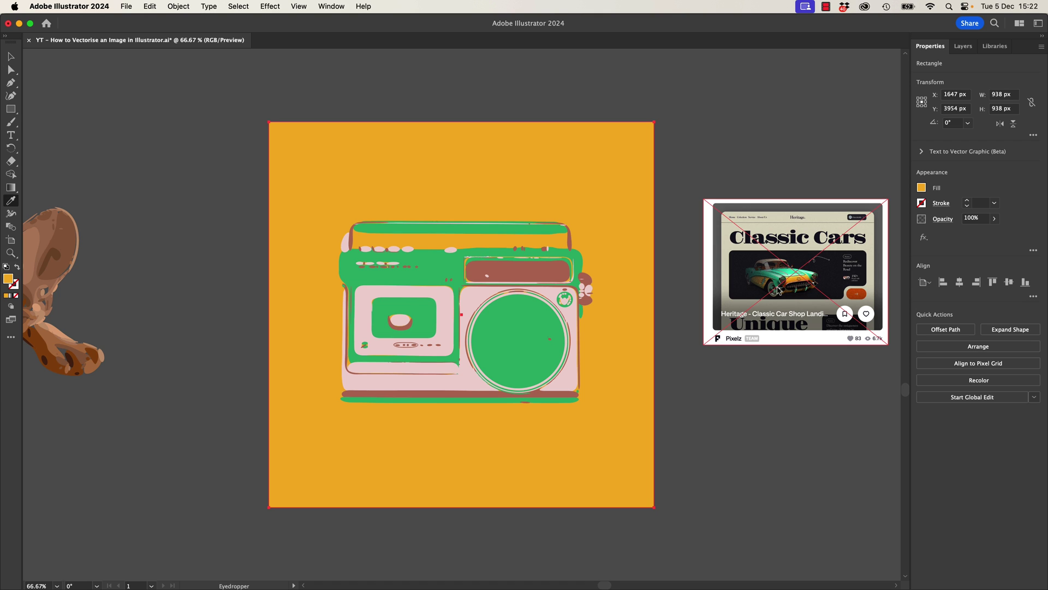
click(791, 288)
key(a)
click(543, 274)
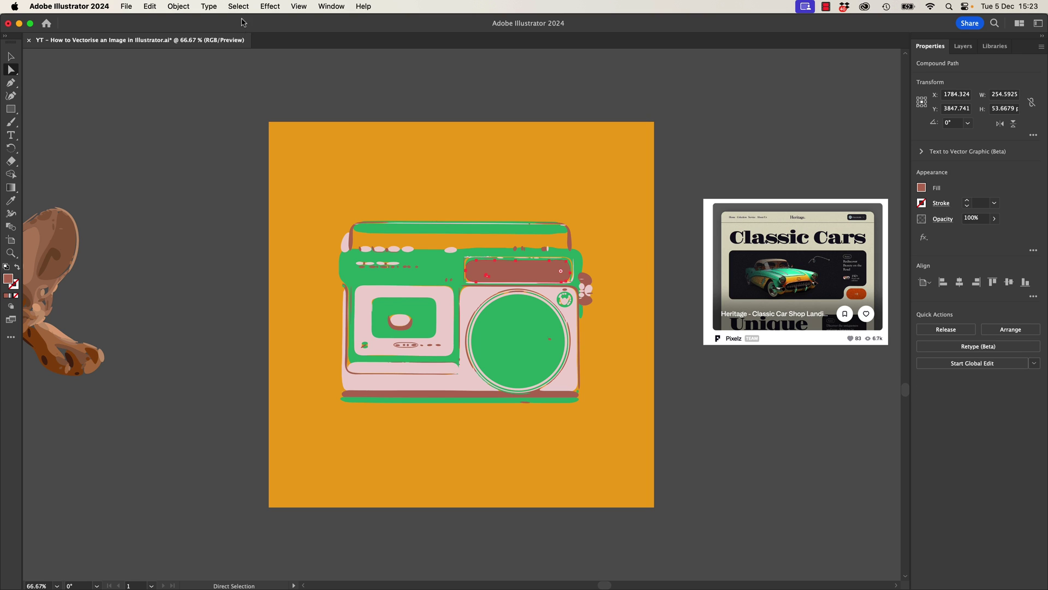
Step: Recolour every brown-filled shape near-black, sampled from the Classic Cars screenshot
click(239, 6)
mouse_move(262, 120)
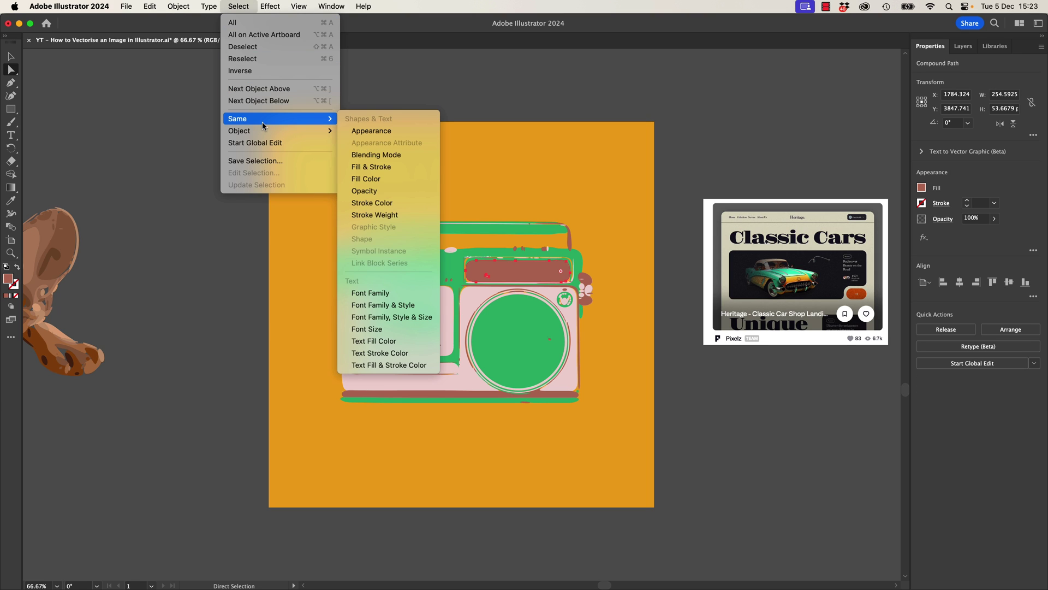
click(400, 181)
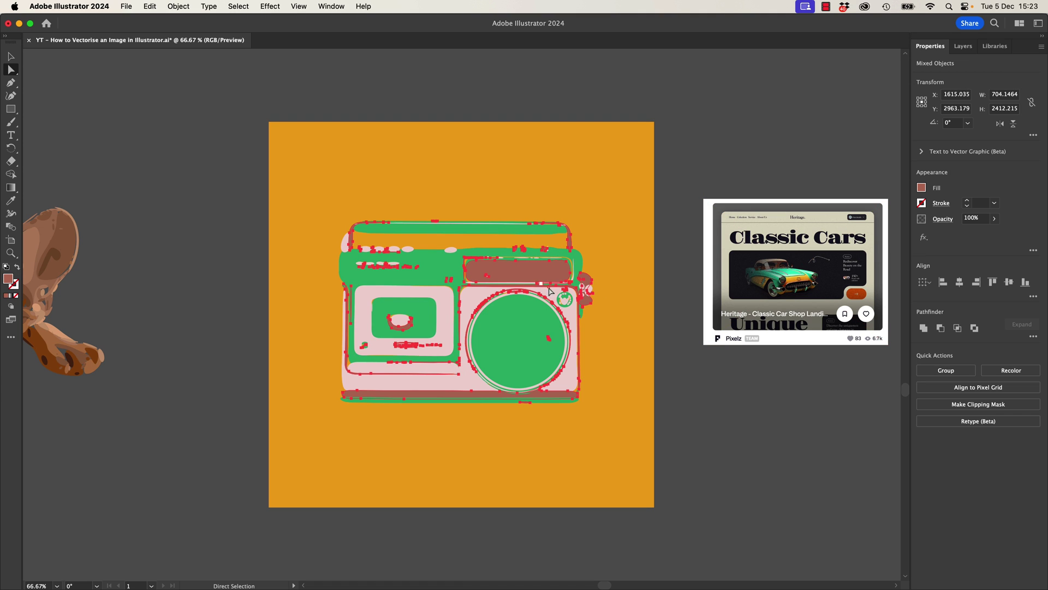
key(i)
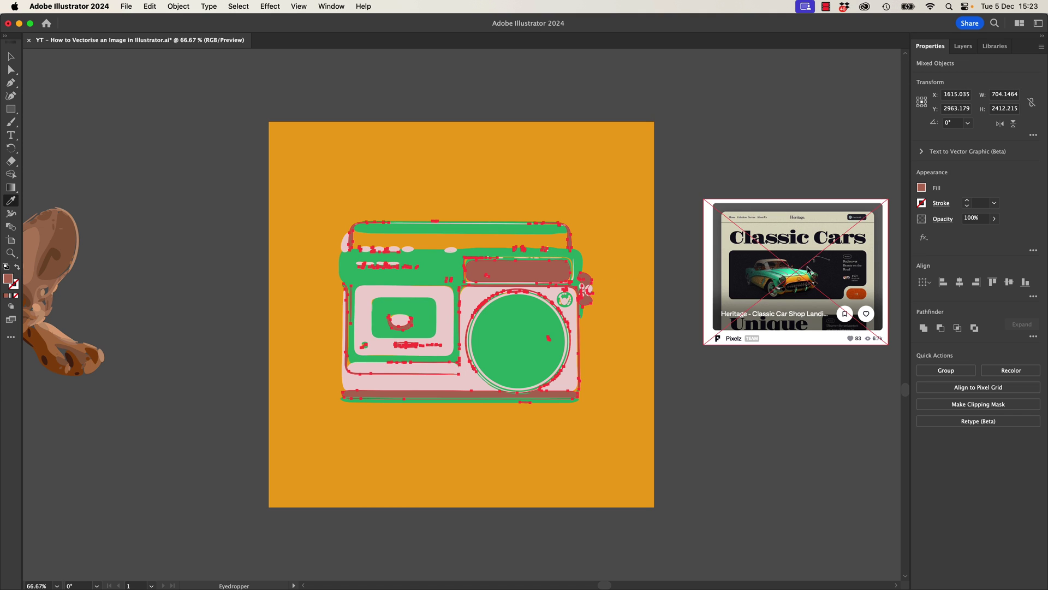
click(814, 228)
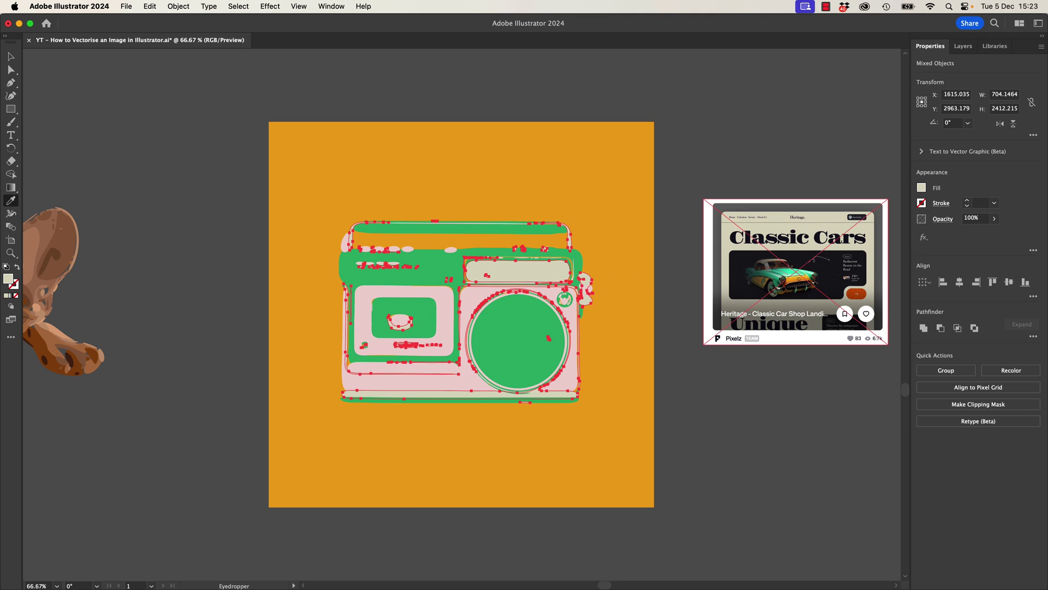
click(823, 272)
key(a)
key(super+shift+a)
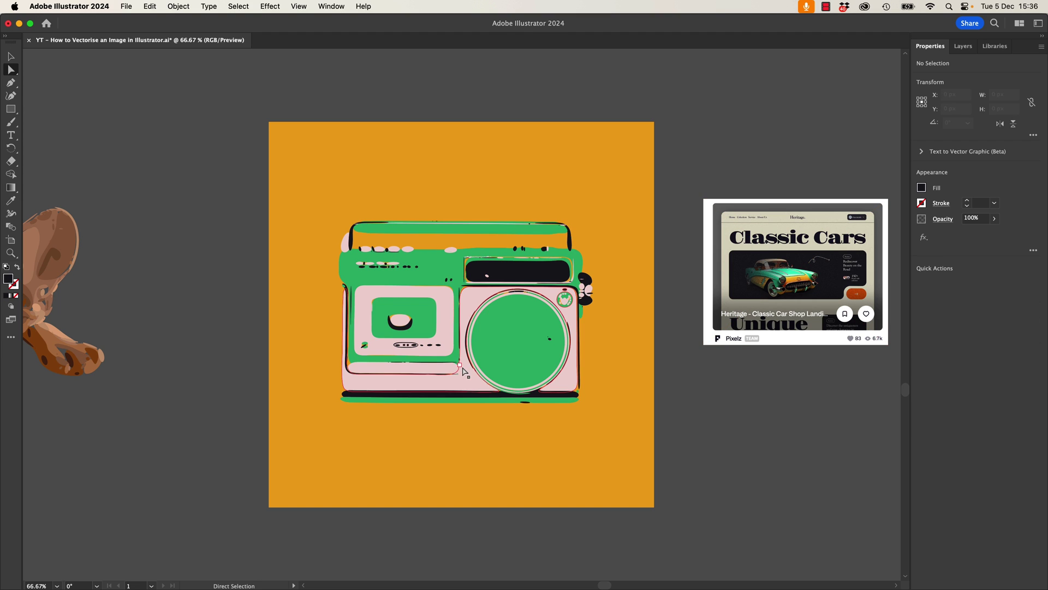
Step: Recolour the radio's pink body shapes with the orange-red button colour
click(469, 306)
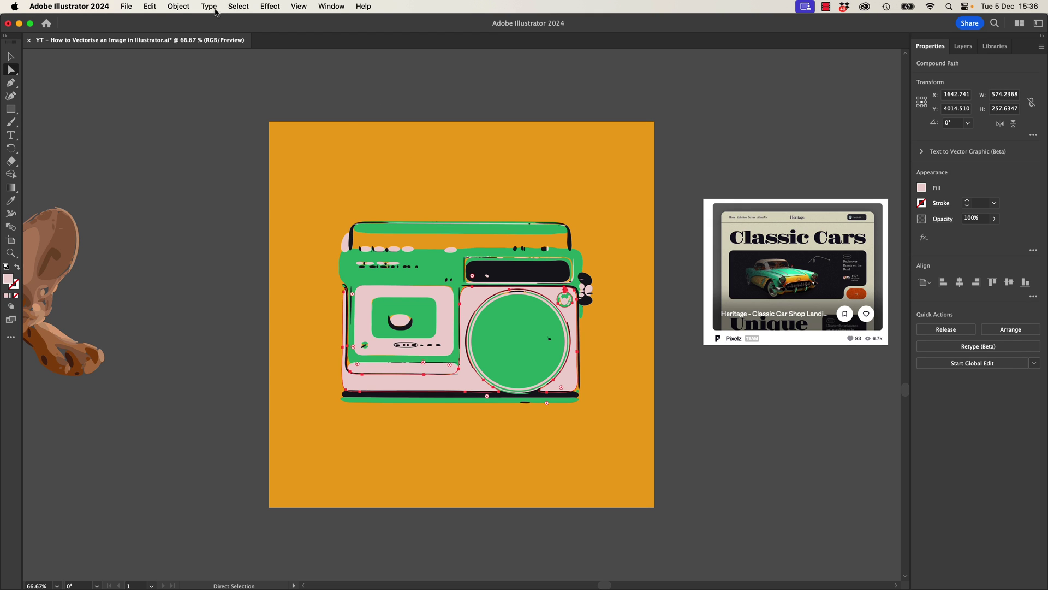
click(239, 6)
mouse_move(257, 119)
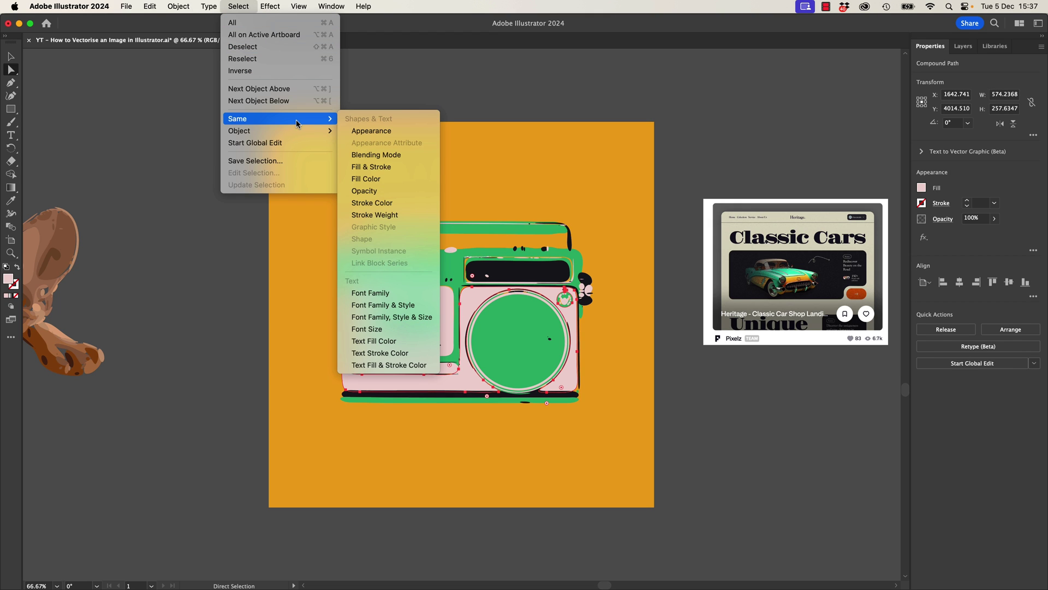
click(394, 179)
key(i)
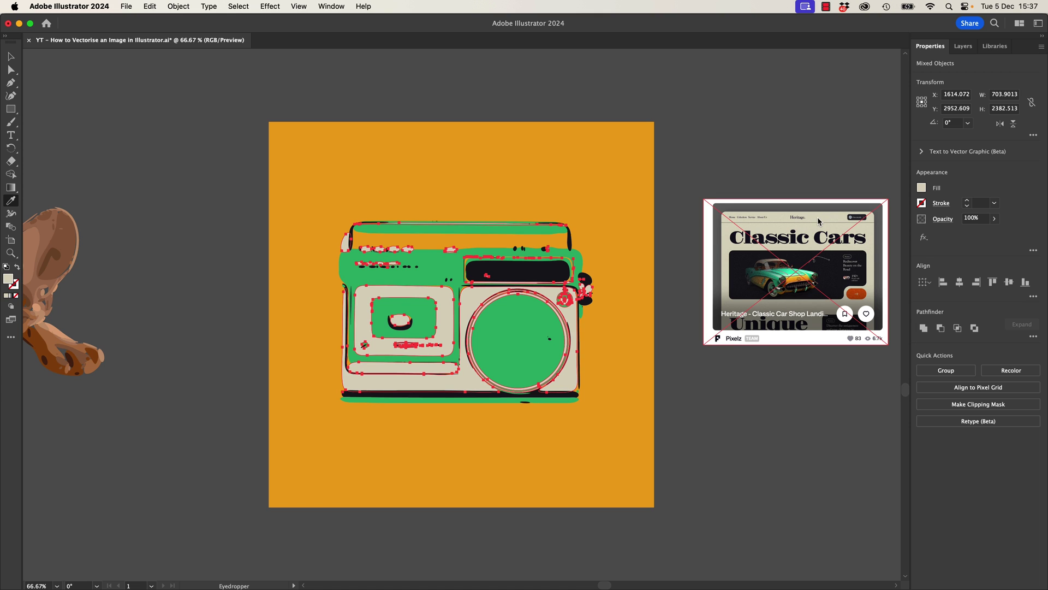
click(858, 293)
key(v)
click(679, 387)
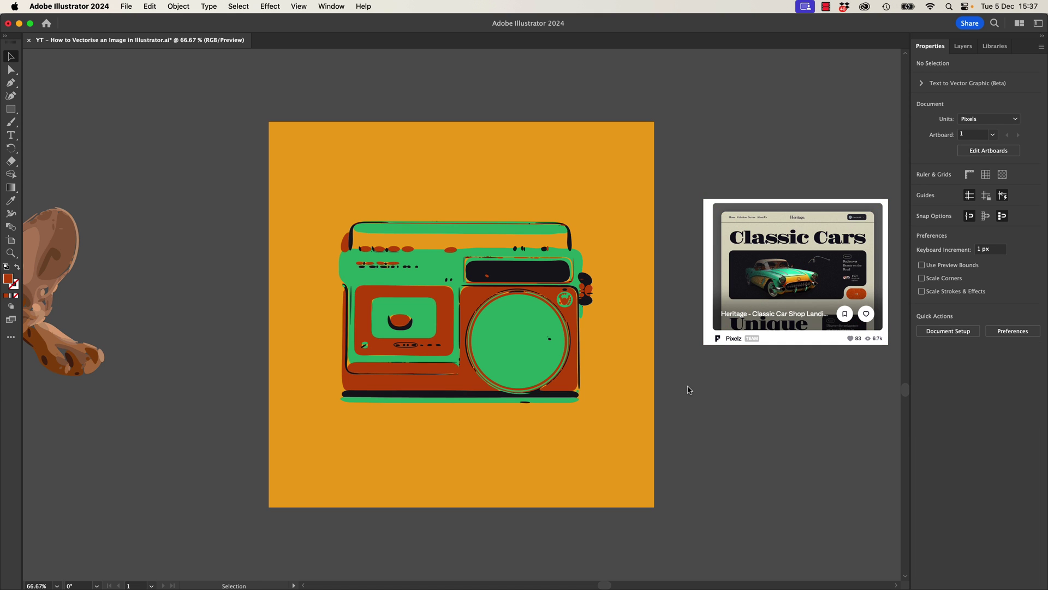
Step: Fill the orange background rectangle with beige from the screenshot
click(611, 393)
key(i)
click(724, 273)
key(v)
click(724, 388)
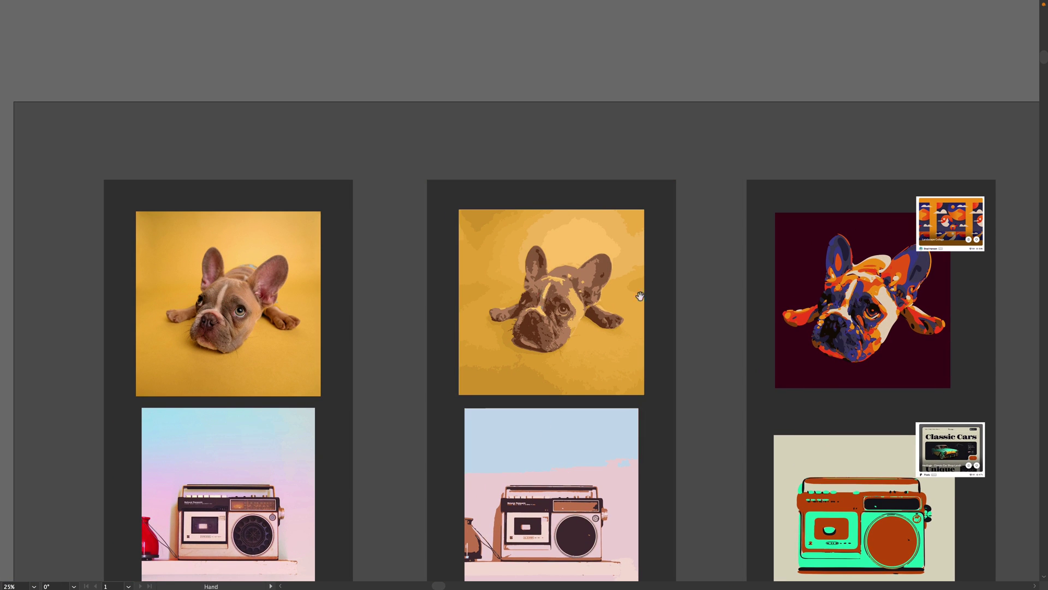
Step: Pan across the original, traced and recoloured columns over to the Vespa artwork
drag(638, 295, 316, 327)
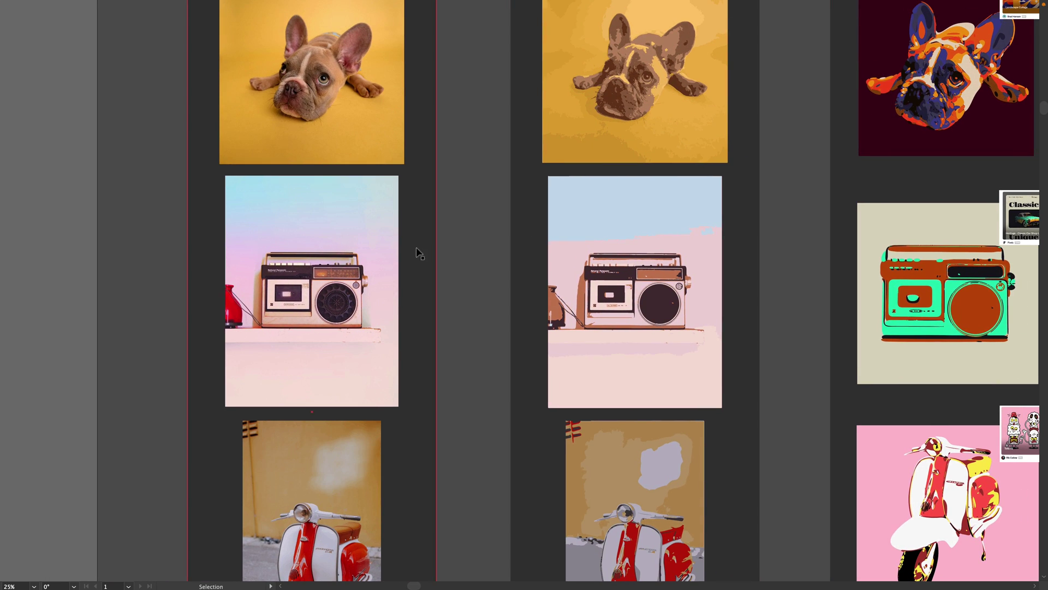
click(389, 271)
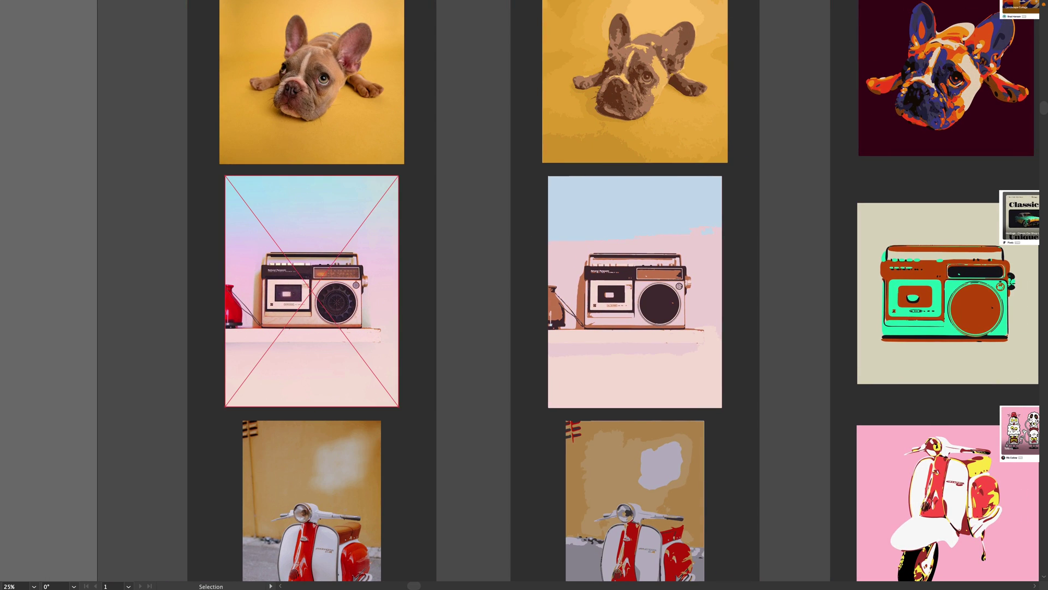
click(558, 363)
click(824, 356)
drag(872, 318, 581, 358)
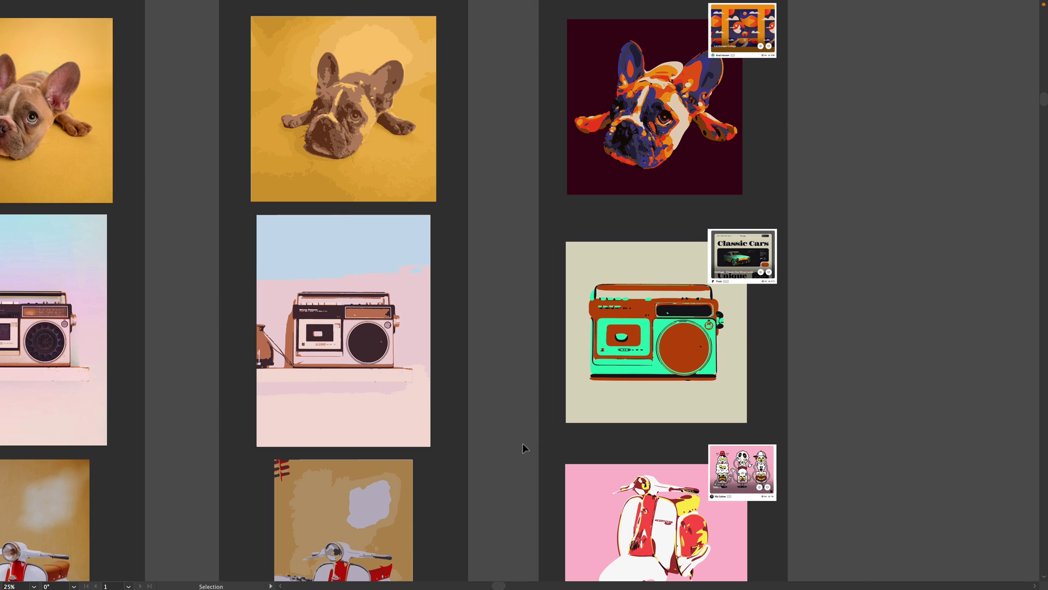
scroll(523, 443, down, 5)
scroll(523, 443, left, 3)
click(158, 346)
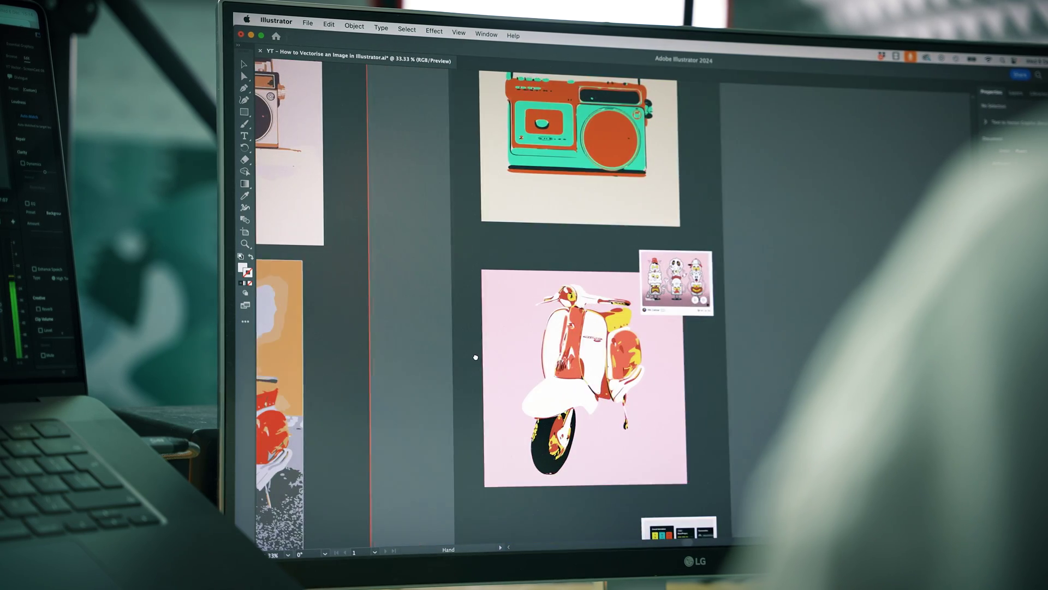
scroll(475, 356, down, 2)
Step: Zoom in and pan down and across to the recoloured cassette artboard
key(super+equal)
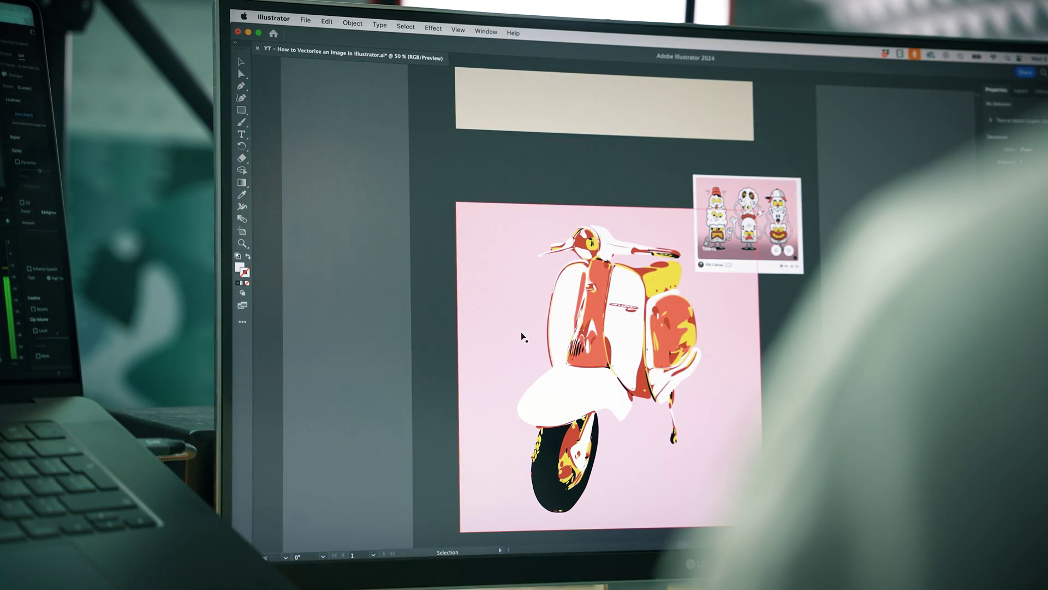
scroll(546, 305, down, 2)
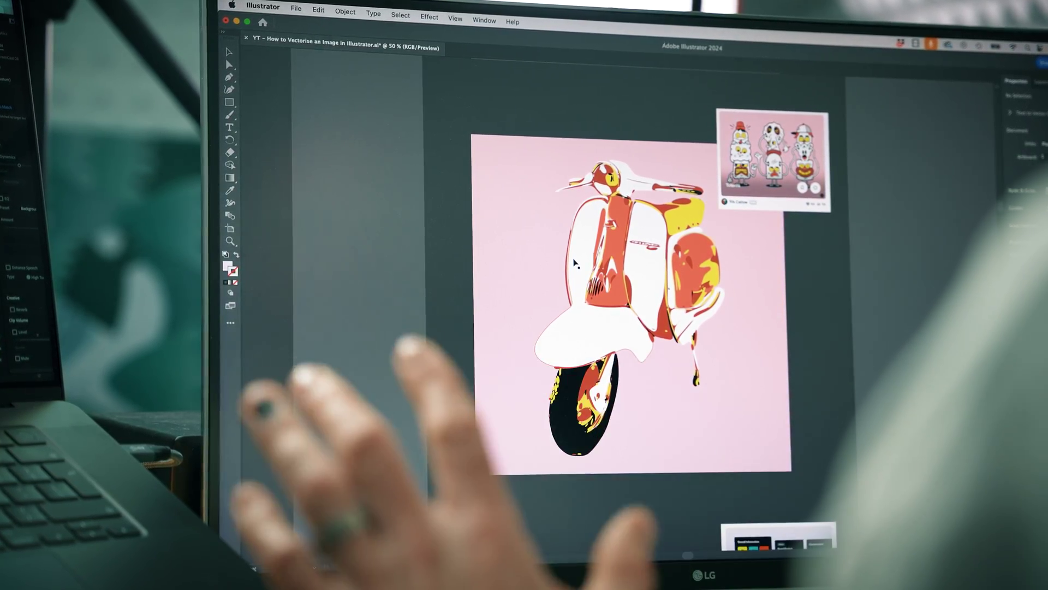
drag(321, 544, 498, 364)
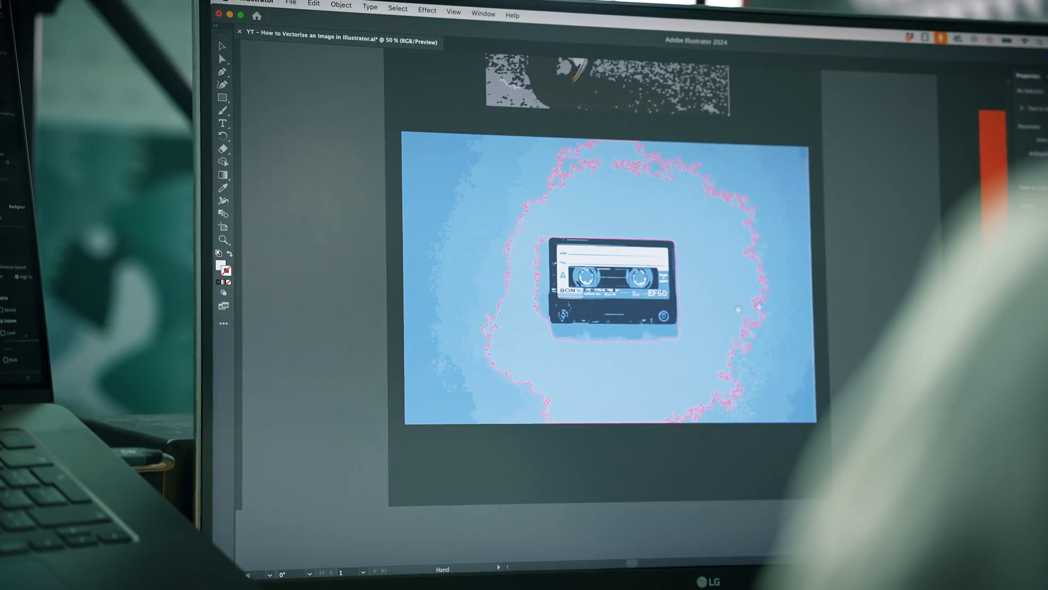
scroll(540, 331, right, 10)
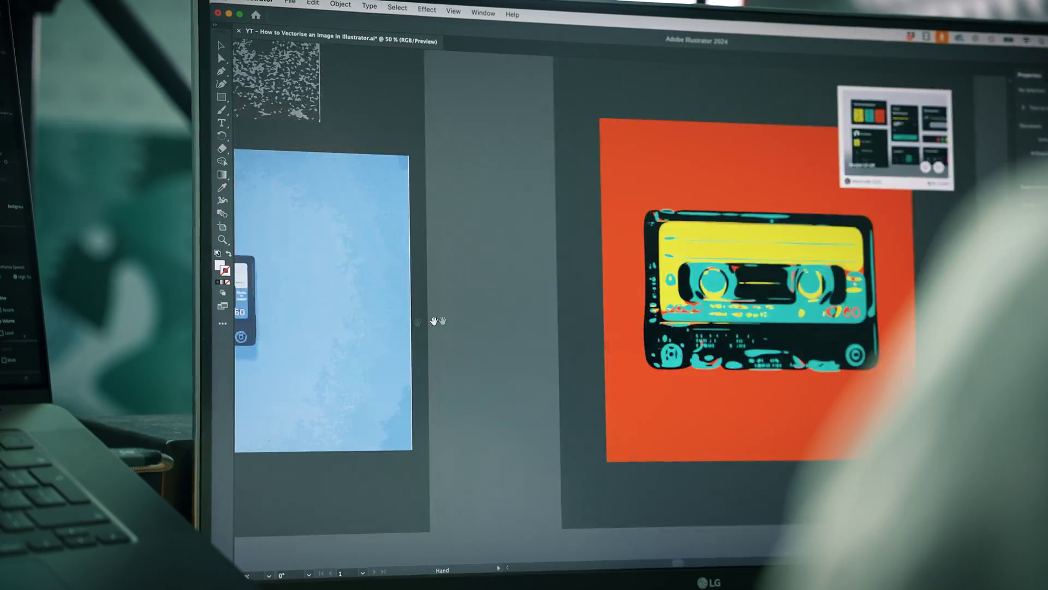